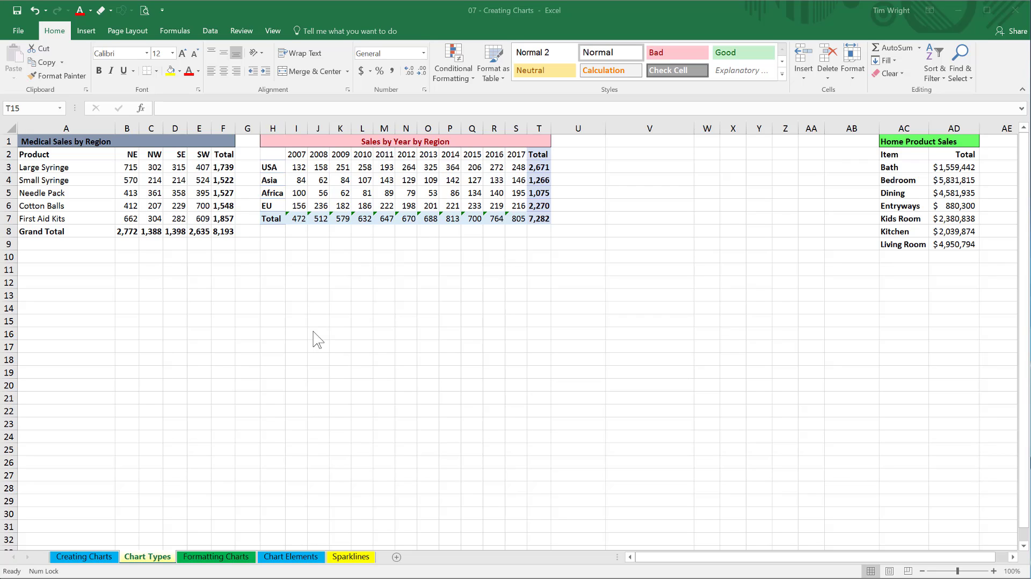
Step: Try a default column chart of the Medical Sales by Region table, exclude its totals from the data range, and delete the chart
left_click(309, 305)
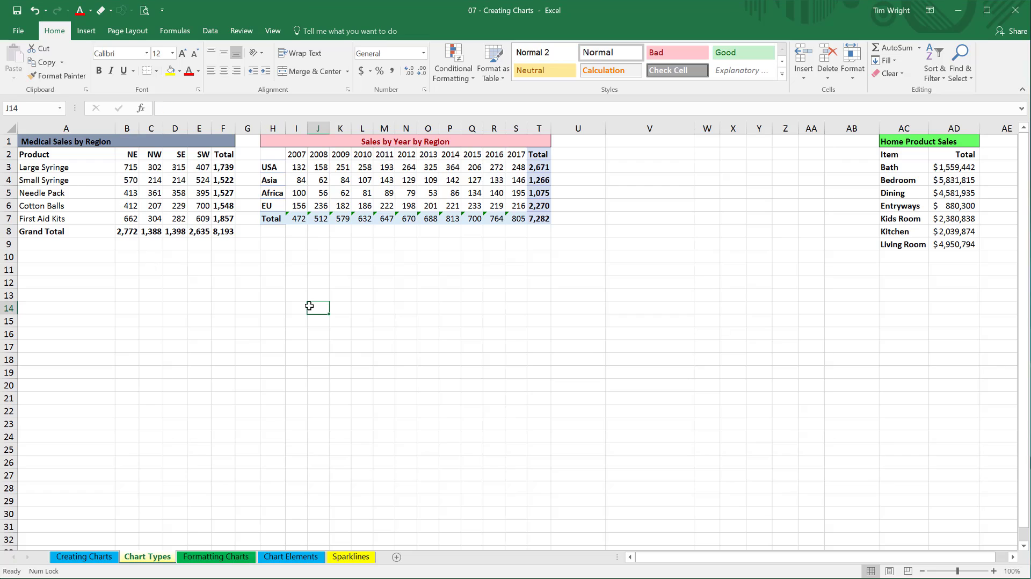
left_click(178, 192)
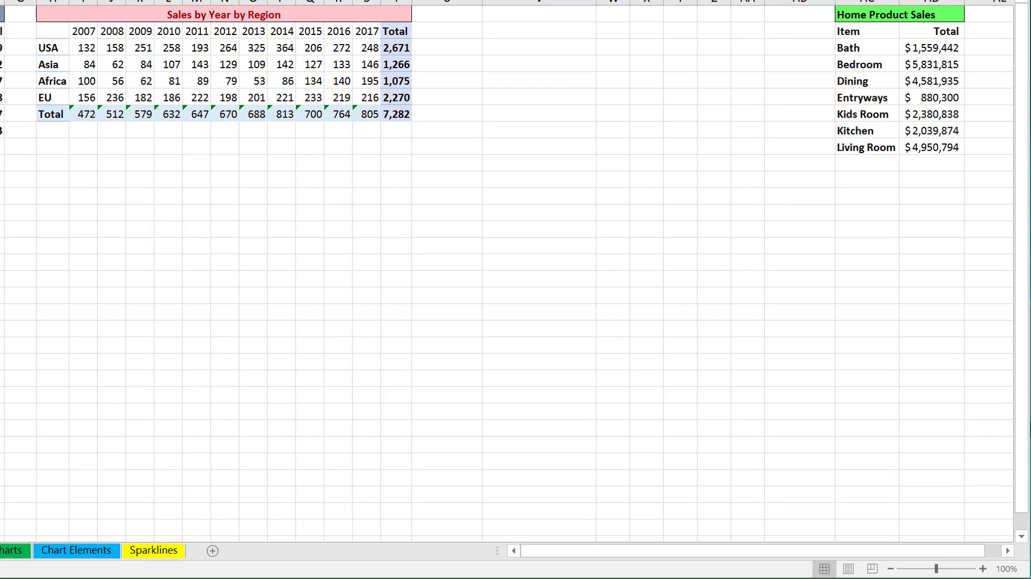
key("alt+F1")
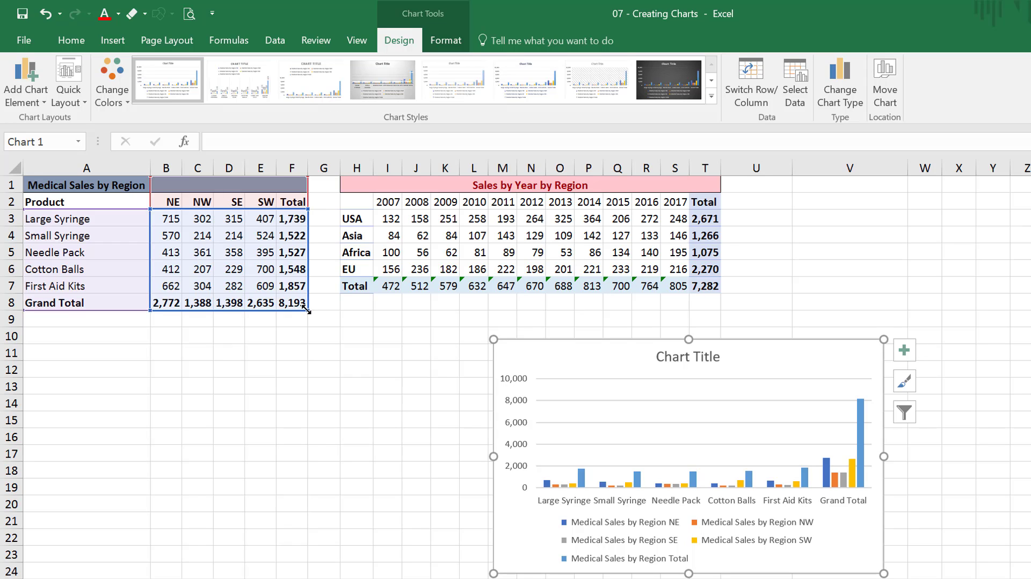
left_click_drag(307, 310, 280, 294)
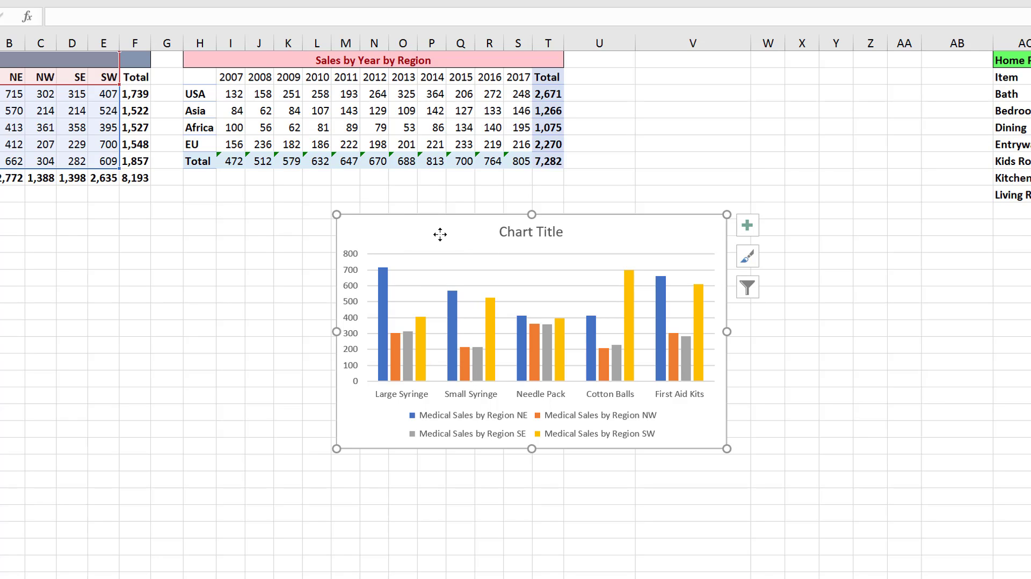
key("Delete")
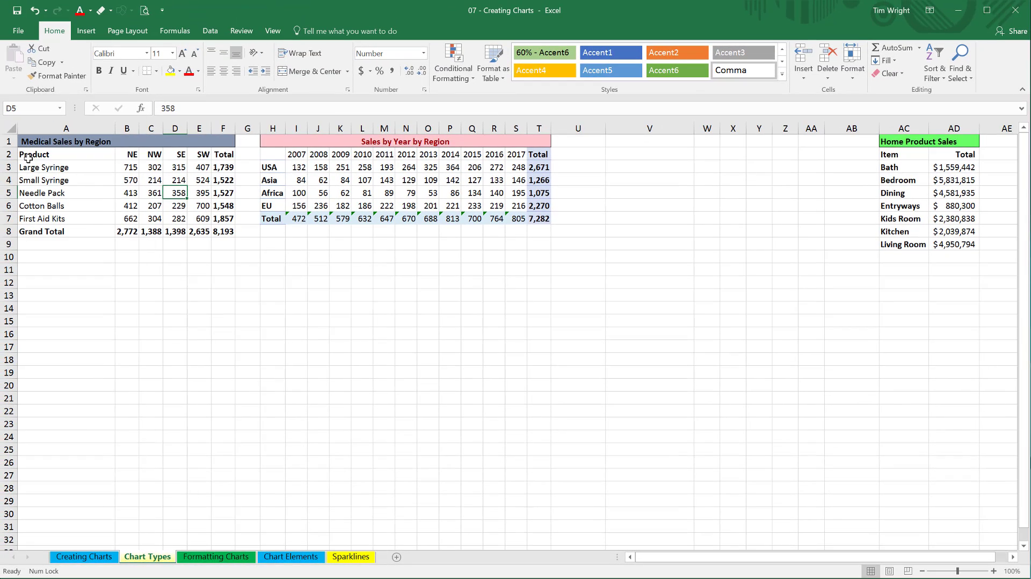
Step: Insert the recommended Clustered Column chart for the medical sales range A2:E7, excluding the totals
left_click_drag(26, 156, 194, 219)
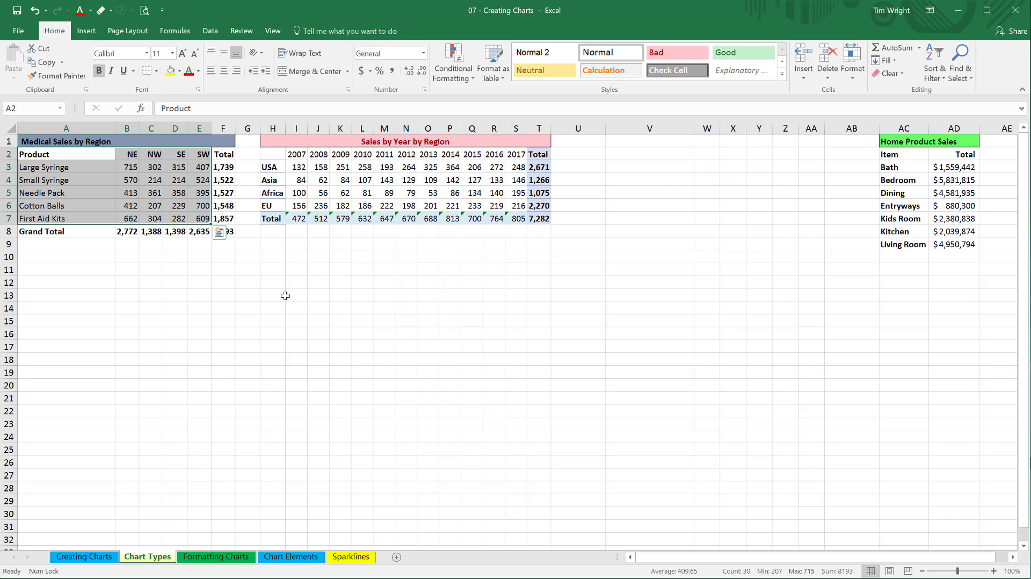
left_click(86, 32)
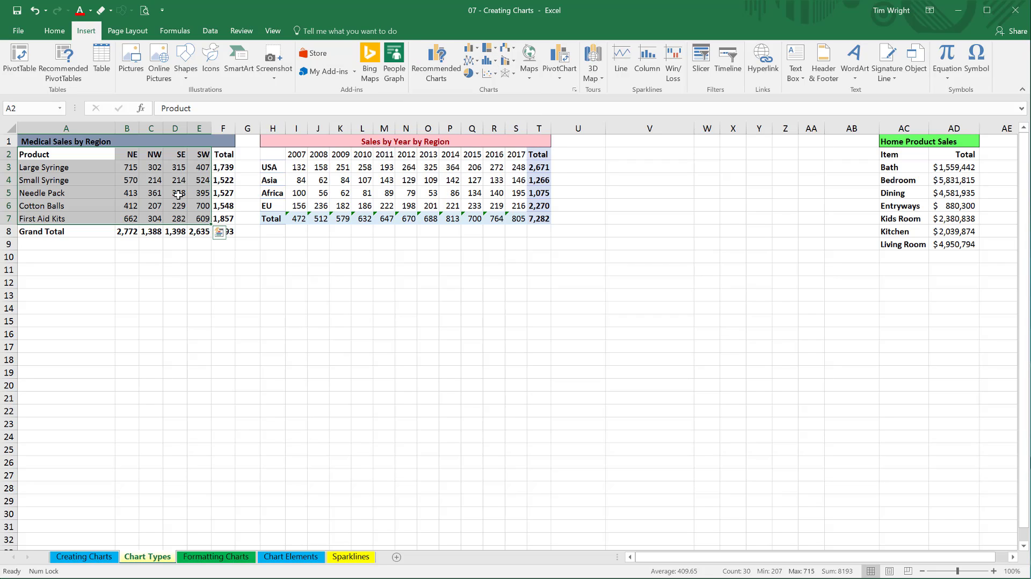
left_click(436, 61)
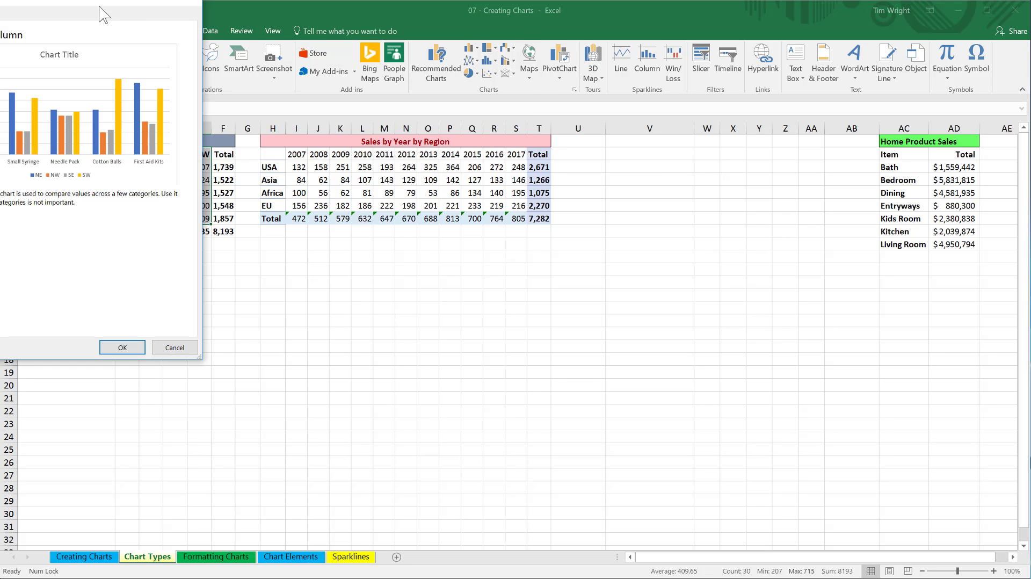
left_click_drag(104, 14, 860, 130)
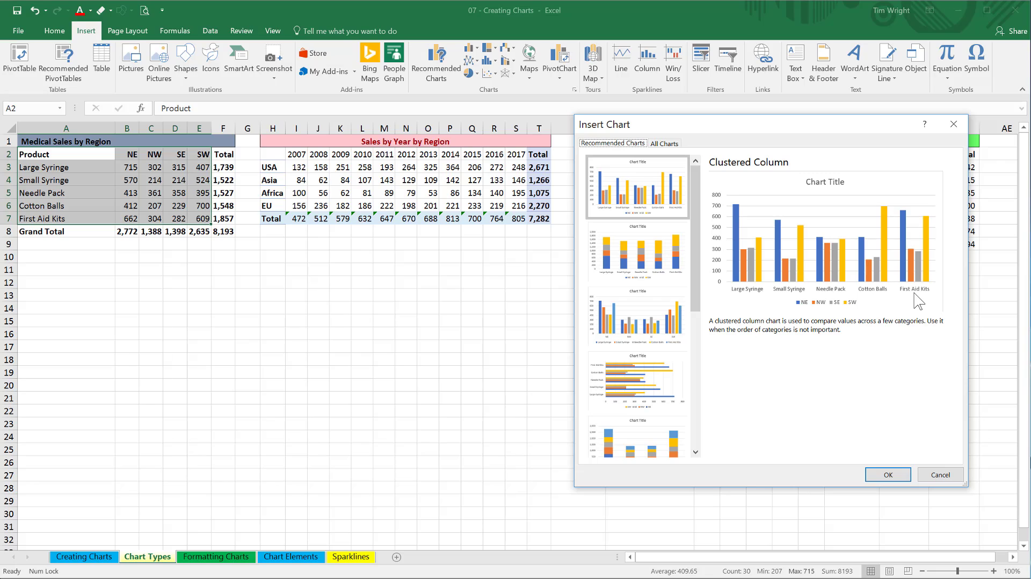
left_click(650, 257)
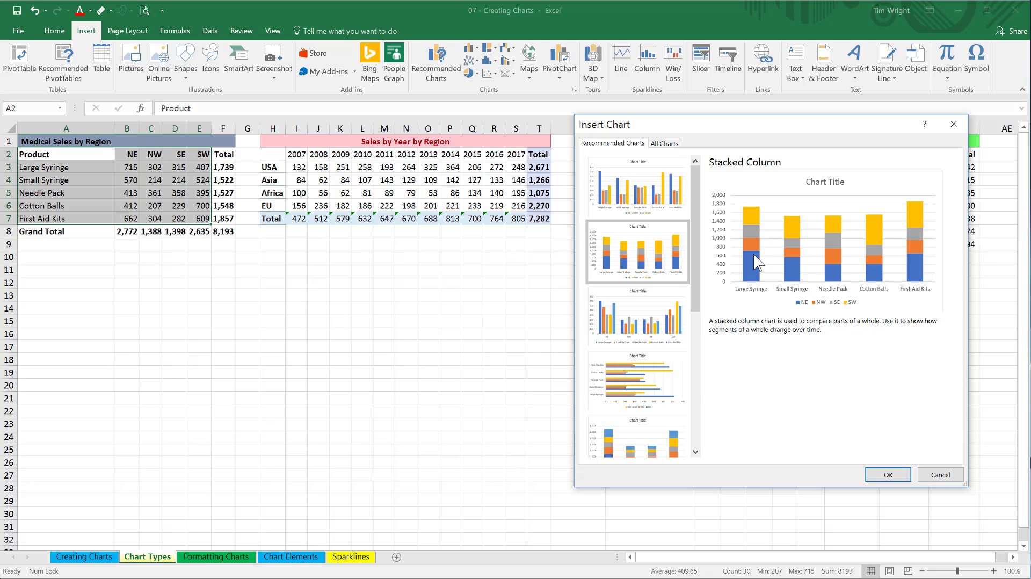
left_click(637, 377)
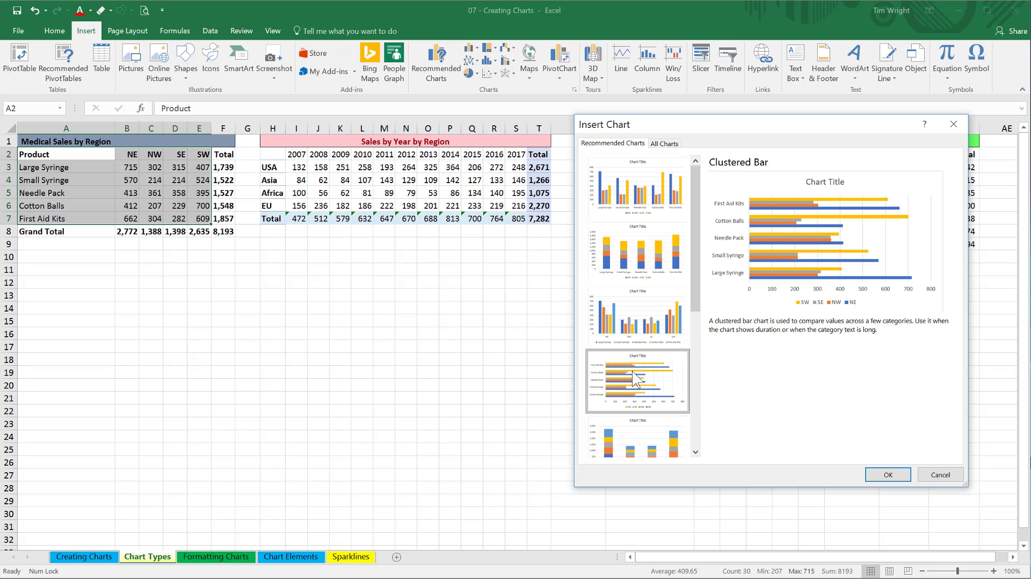
left_click(622, 203)
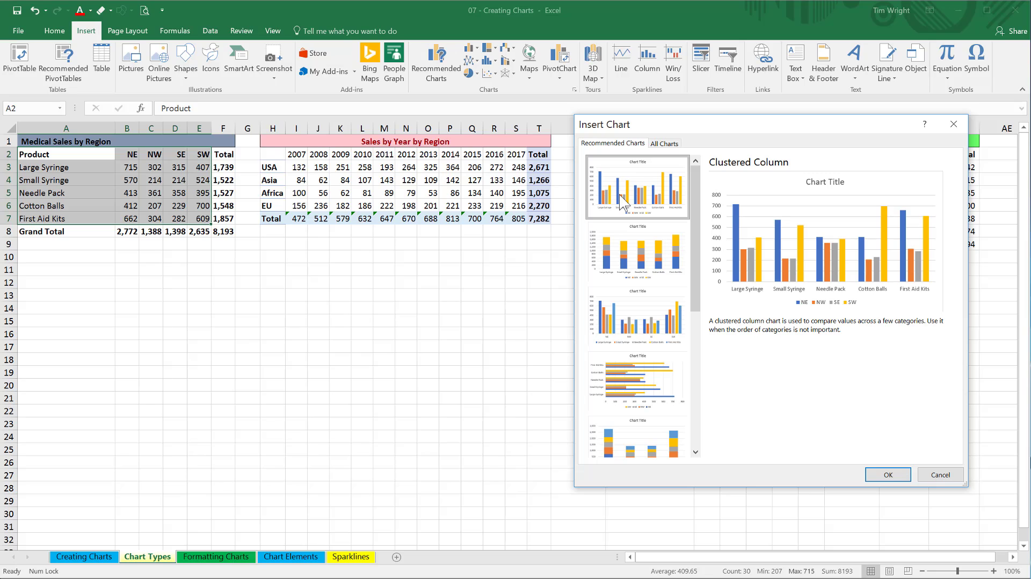
left_click(889, 476)
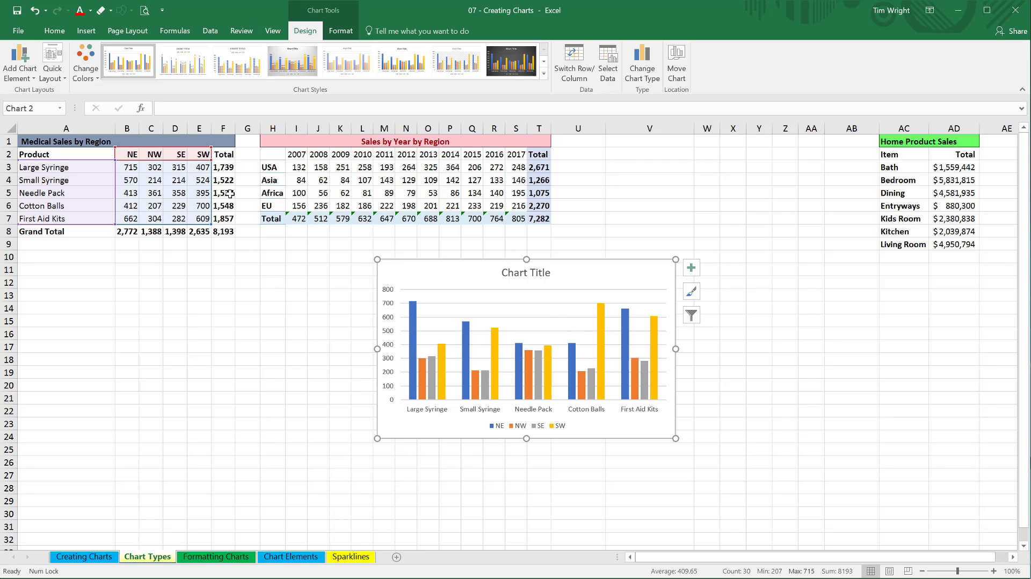
mouse_move(209, 224)
left_mouse_down()
mouse_move(235, 238)
mouse_move(210, 224)
left_mouse_up()
left_click(549, 243)
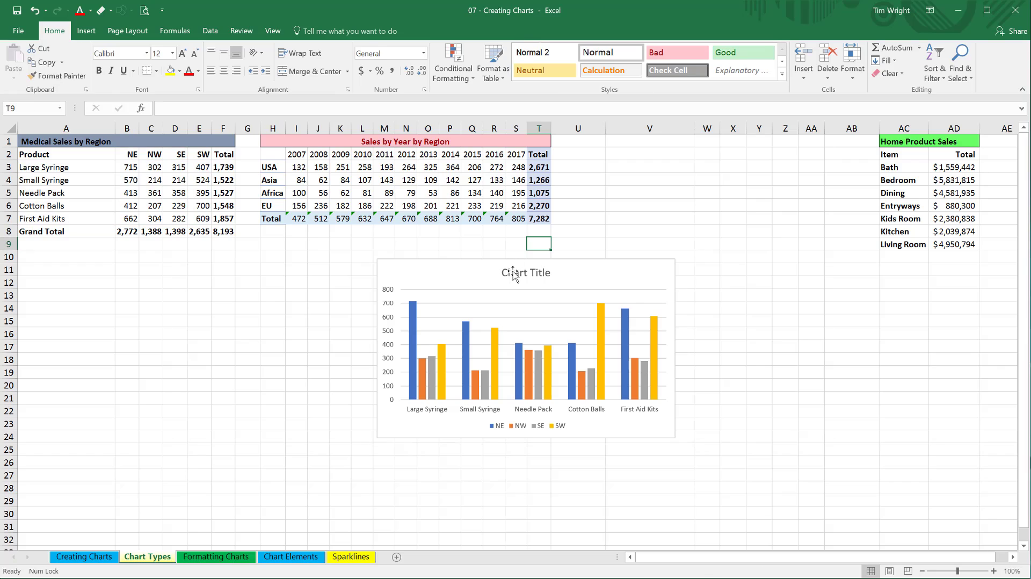
Step: Try replacing the chart title's text with "Title" and undo the edit
left_click(513, 273)
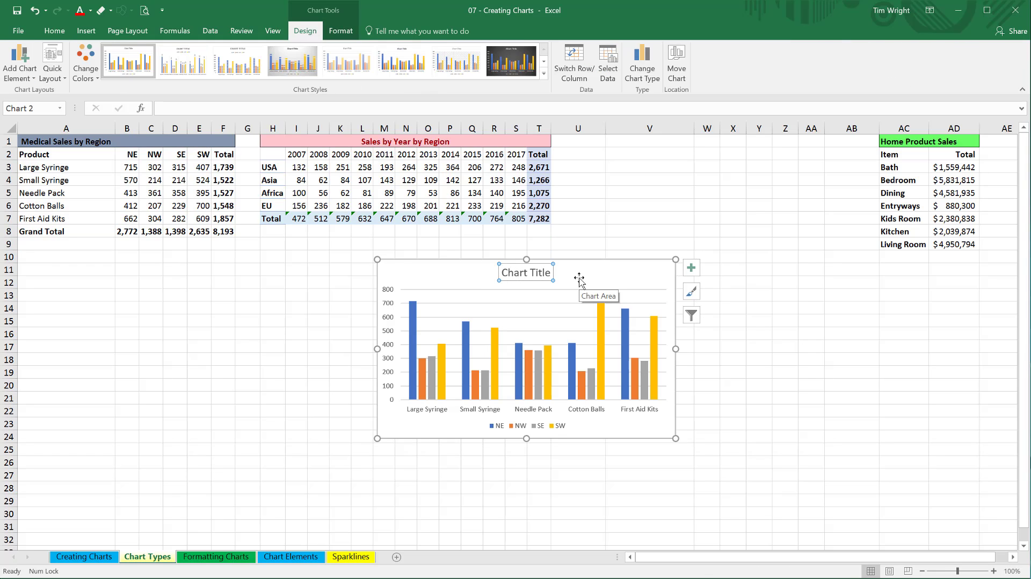
double_click(541, 273)
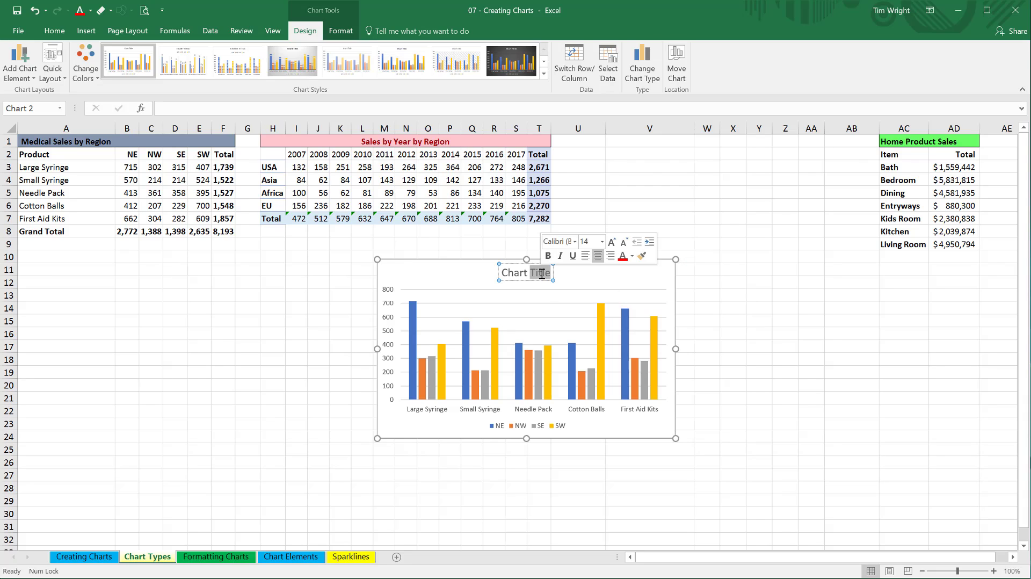
left_click_drag(504, 273, 554, 275)
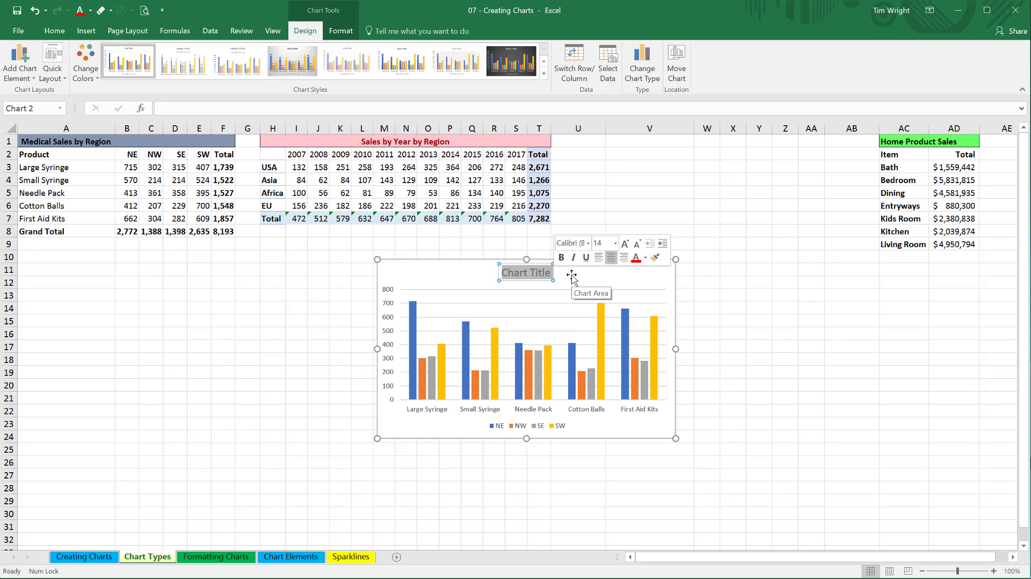
type("Titl")
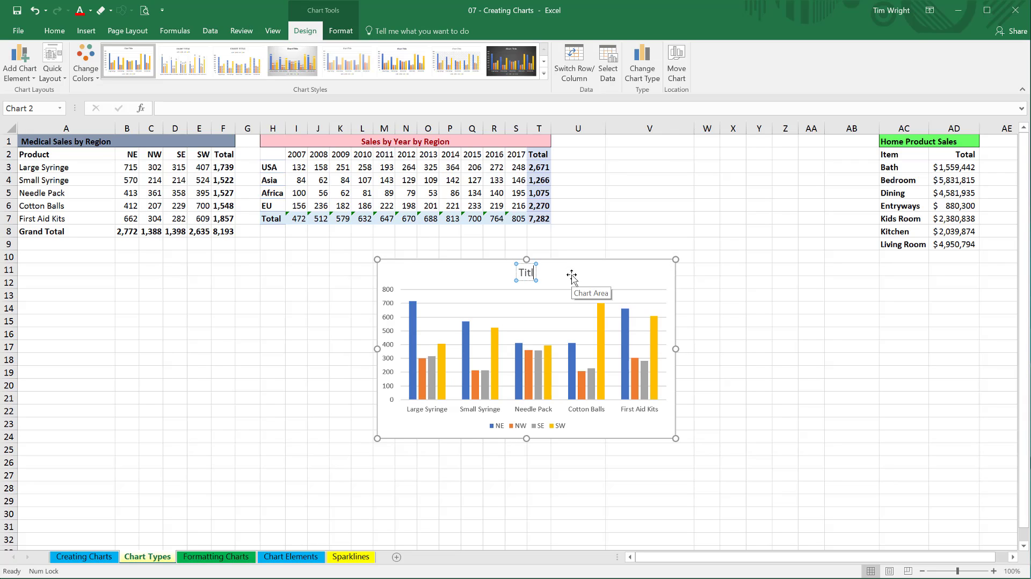
type("e")
key("ctrl+z")
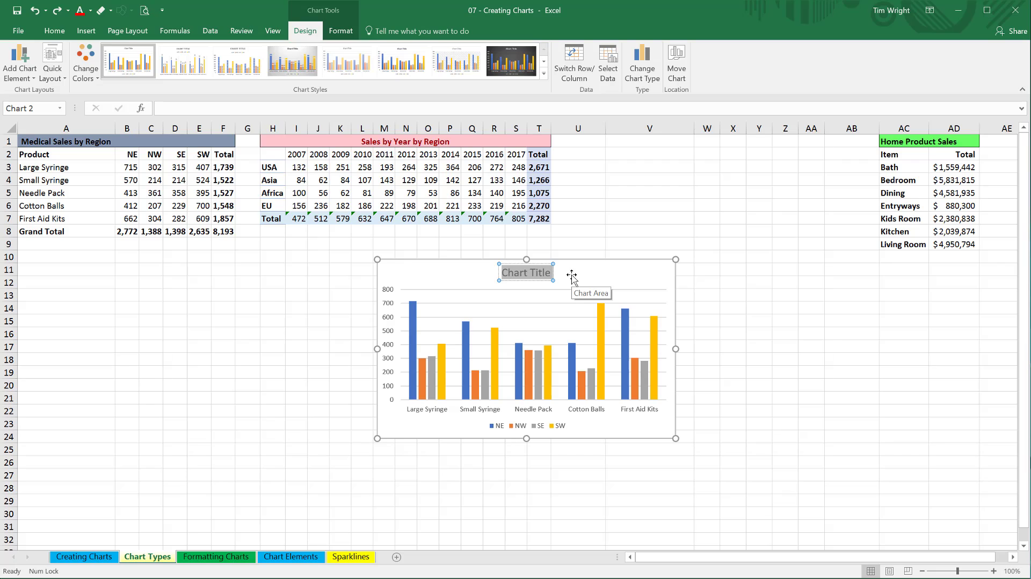
left_click(573, 275)
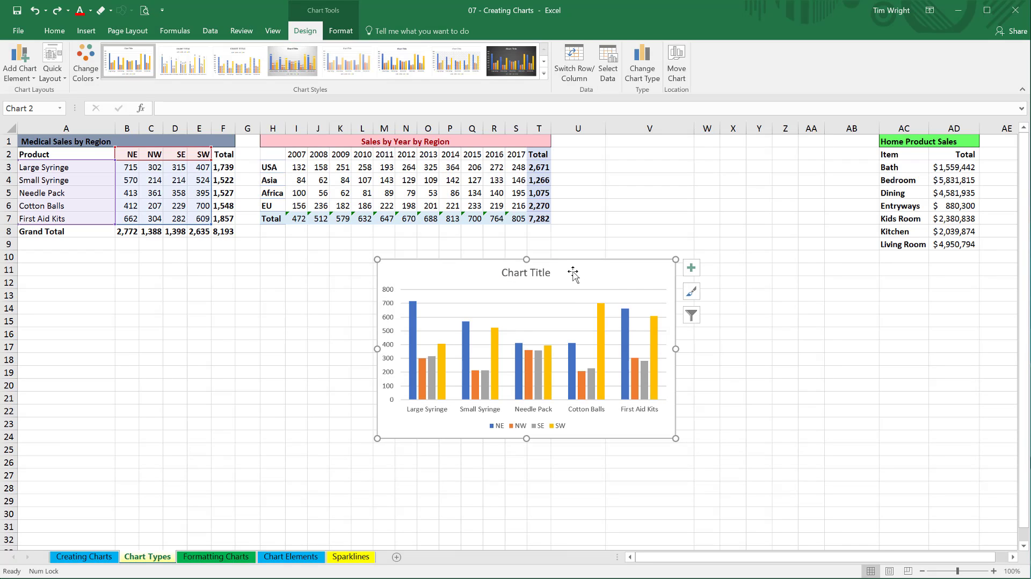
Step: Try linking the chart title to the heading in cell A1 and undo the link
left_click(544, 278)
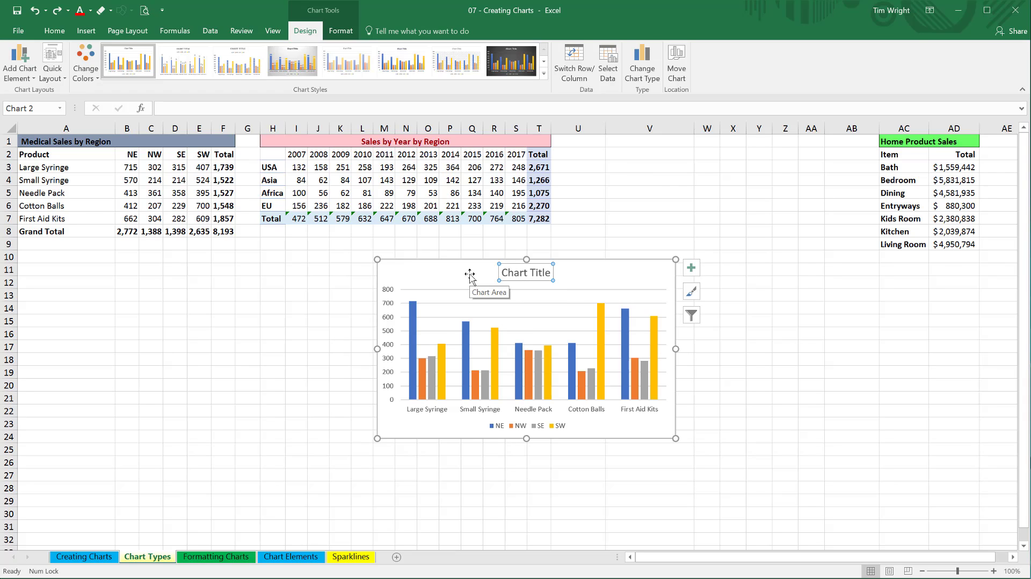
type("=")
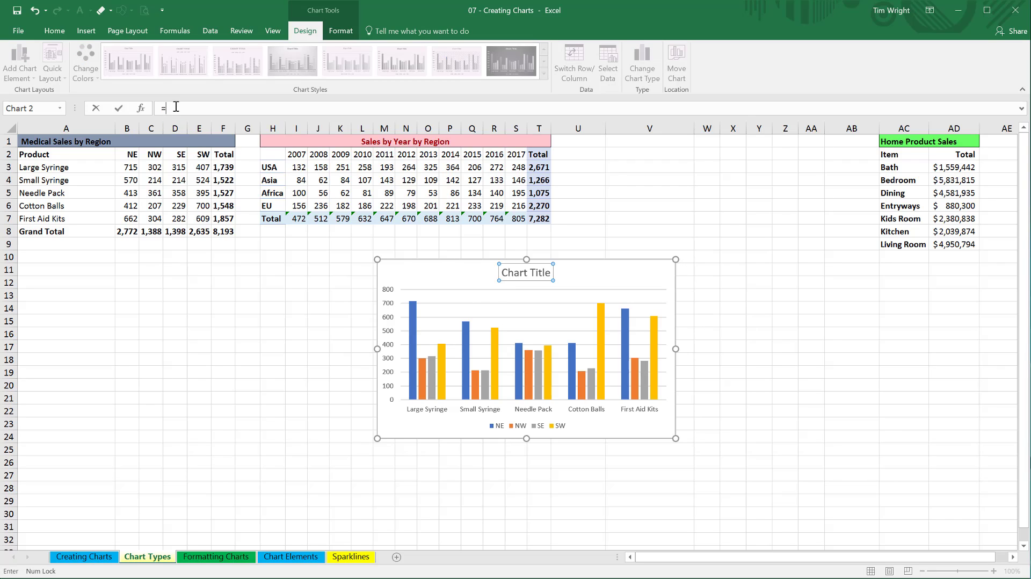
left_click(86, 143)
key("Return")
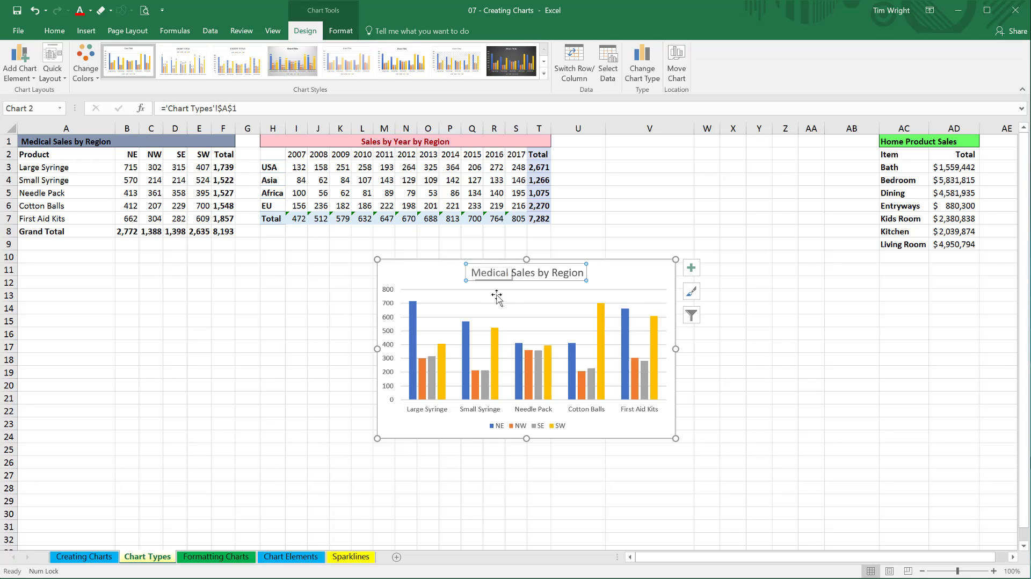
key("ctrl+z")
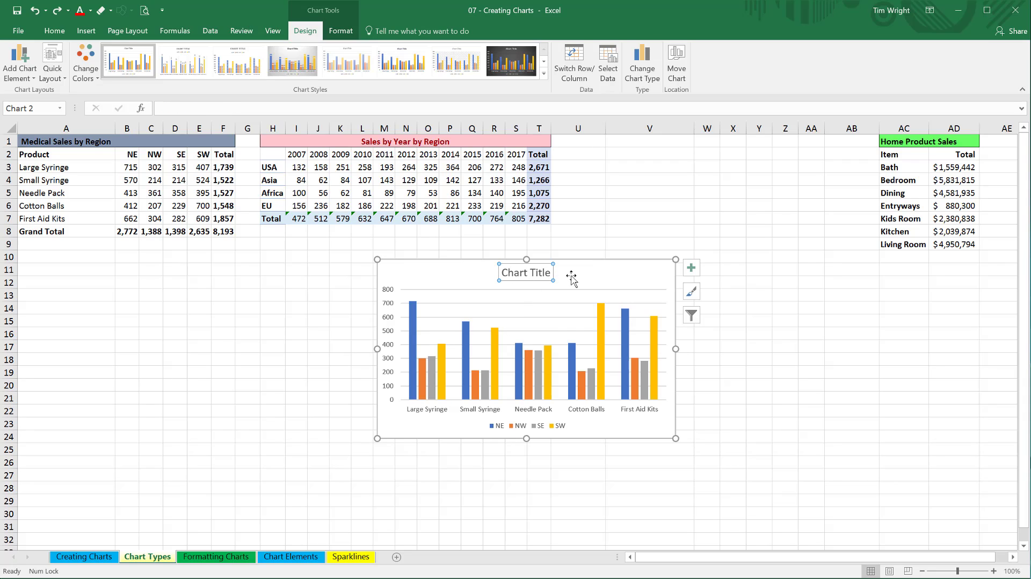
Step: Try entering an equals sign inside the chart title's text, remove it, and leave text editing
left_click(542, 278)
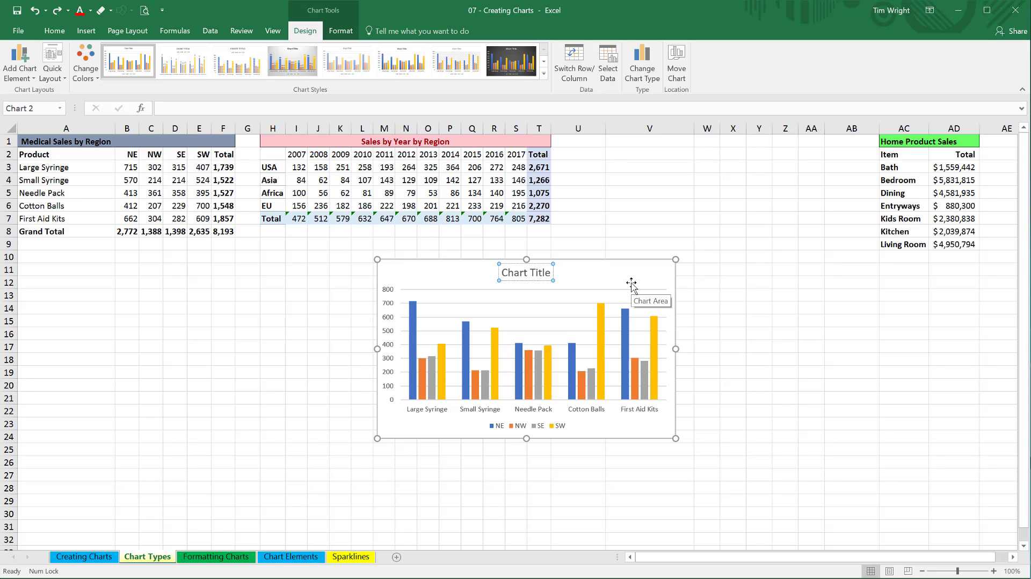
type("=")
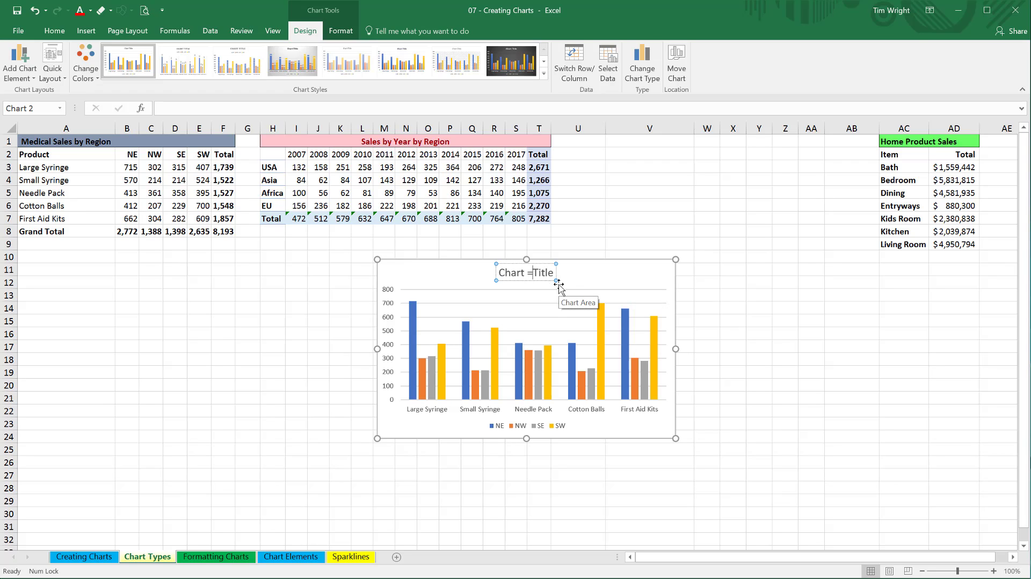
key("BackSpace")
key("Escape")
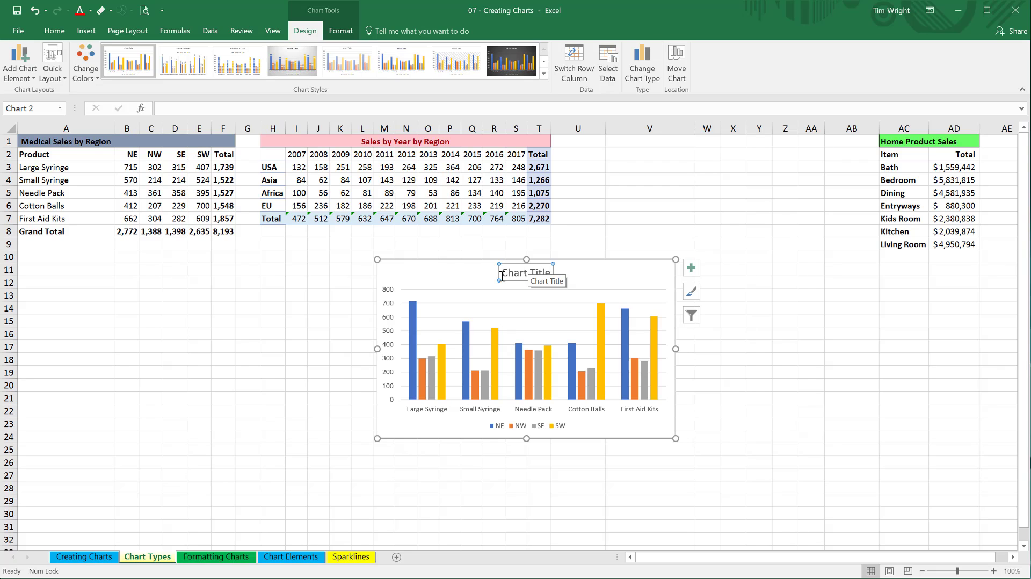
Step: Link the chart title to the Medical Sales by Region heading in cell A1 of the Chart Types sheet
type("=")
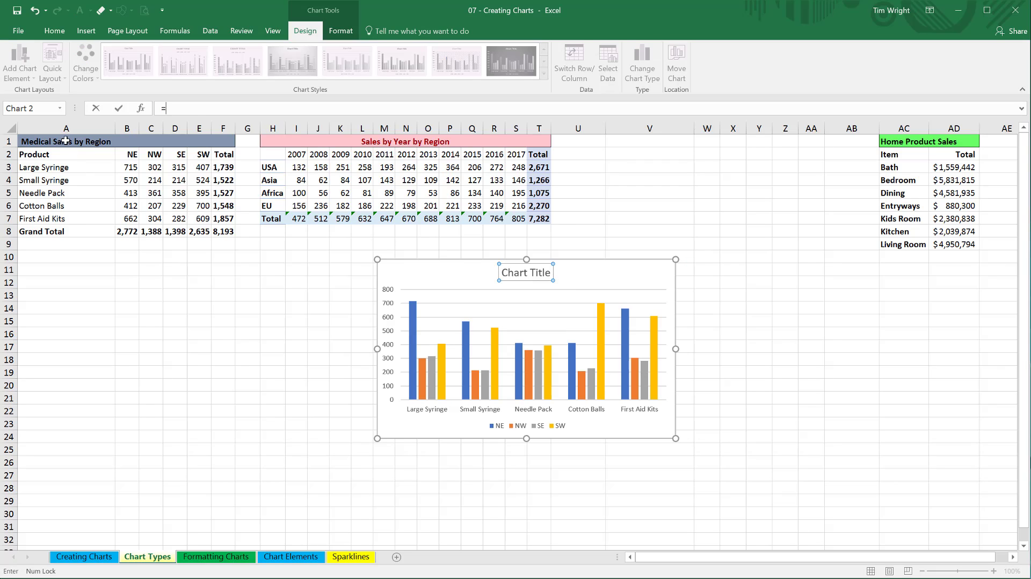
left_click(66, 143)
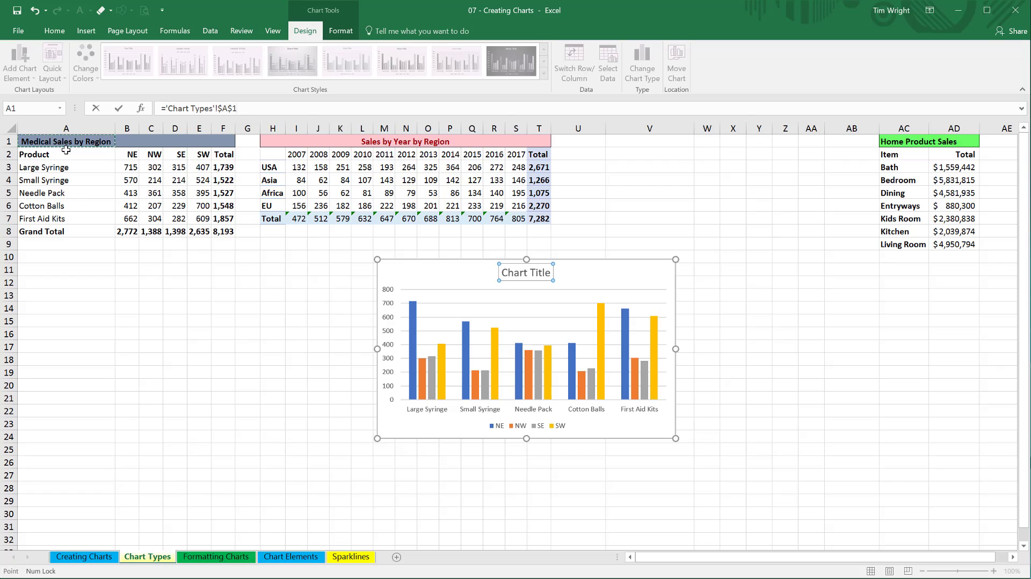
key("Return")
left_click(613, 240)
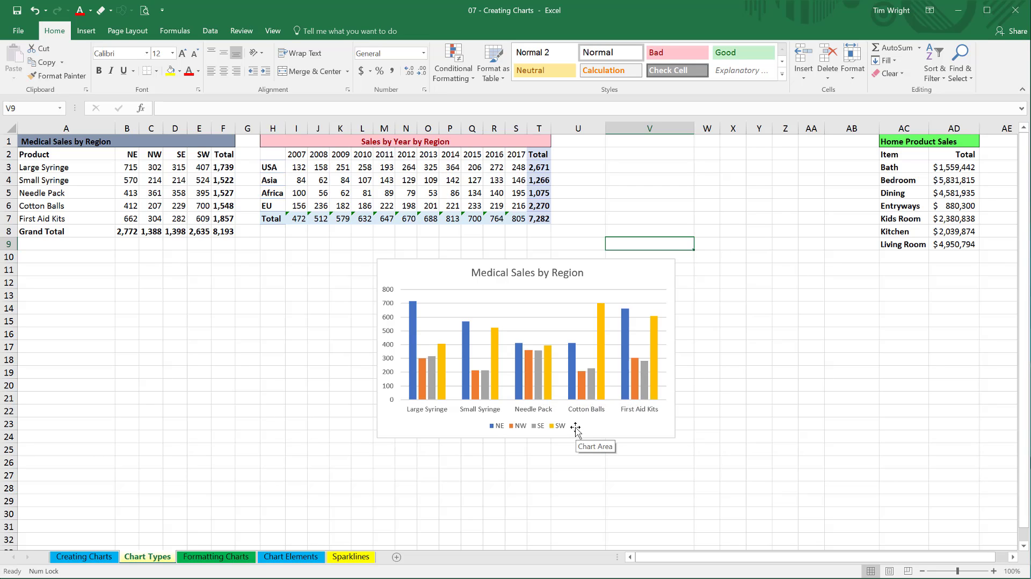
Step: Switch the chart's rows and columns and move the chart beneath the Medical Sales by Region table, starting around row 13
left_click(595, 264)
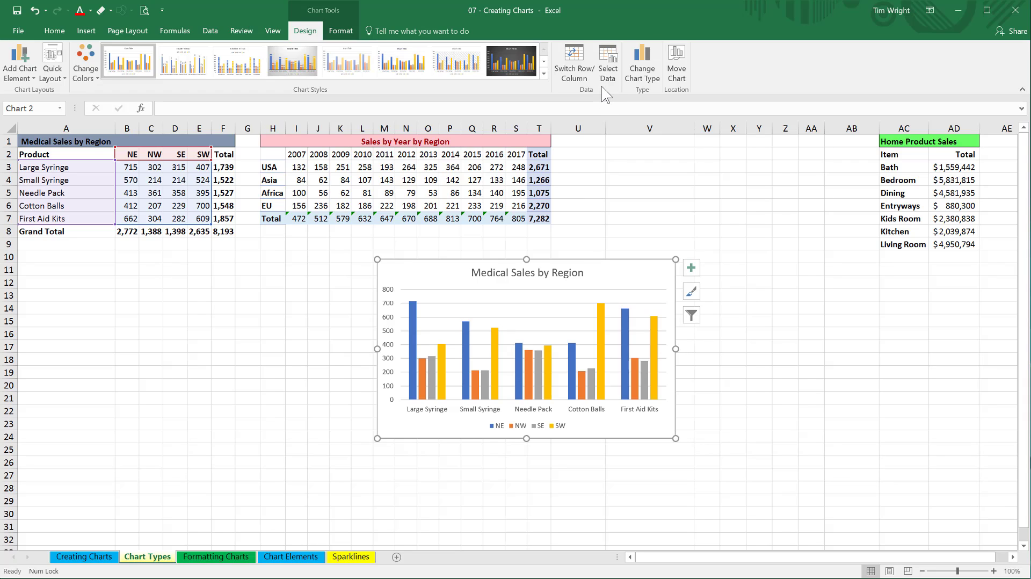
left_click(577, 64)
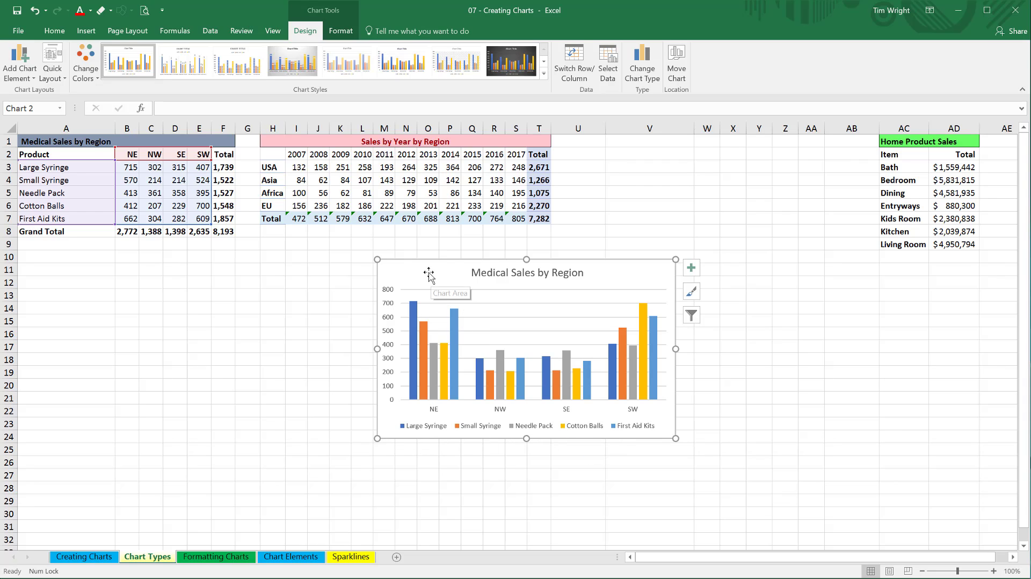
left_click_drag(429, 274, 116, 309)
left_click(340, 282)
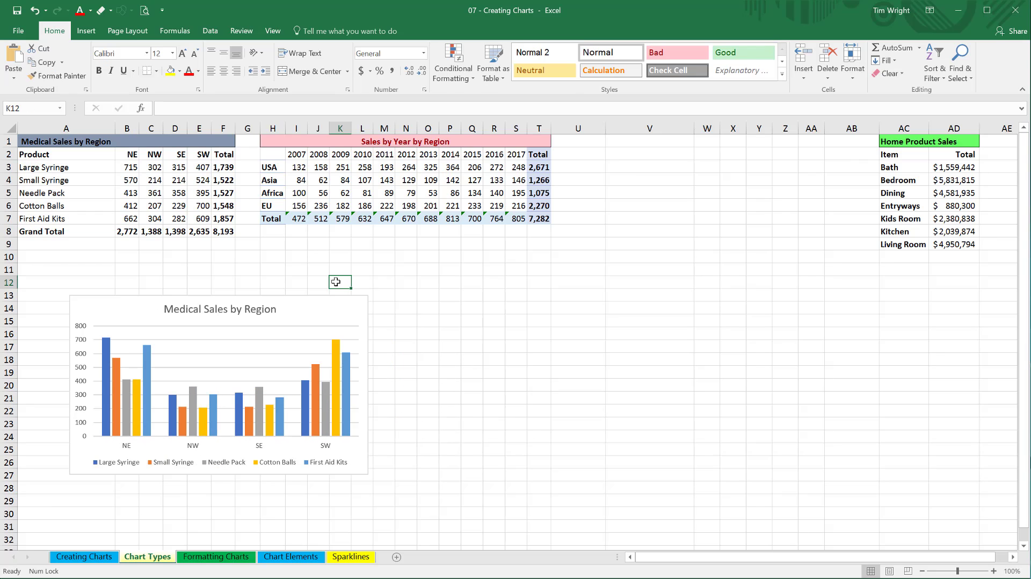
Step: Copy the Medical Sales by Region chart and paste a duplicate at cell R15
left_click(311, 317)
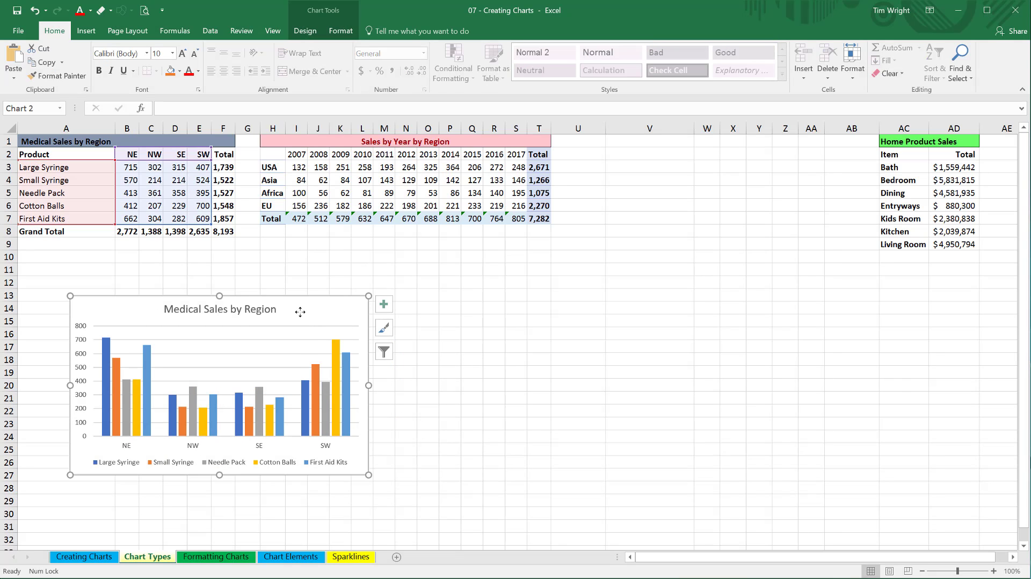
right_click(300, 312)
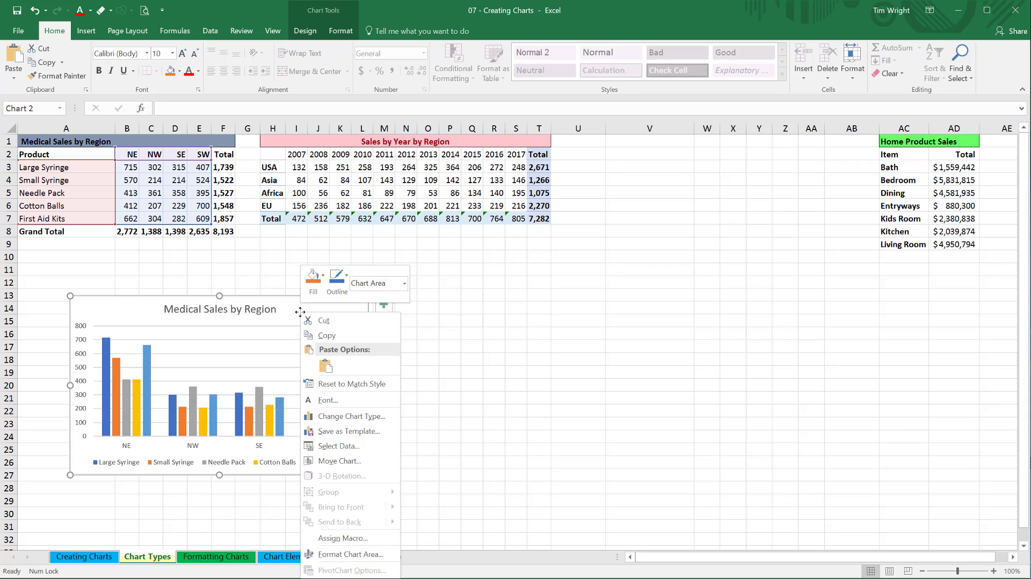
left_click(311, 336)
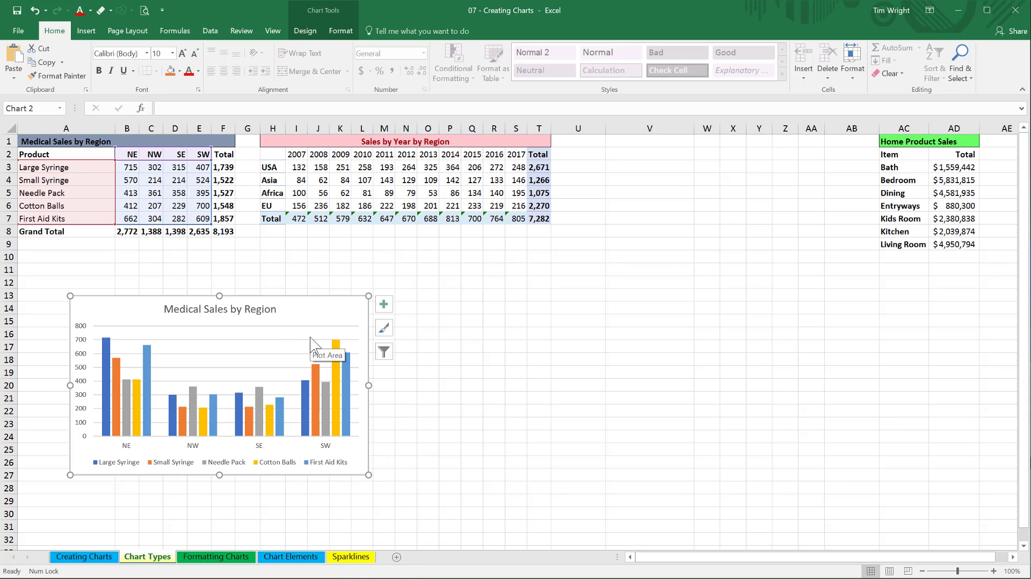
left_click(502, 321)
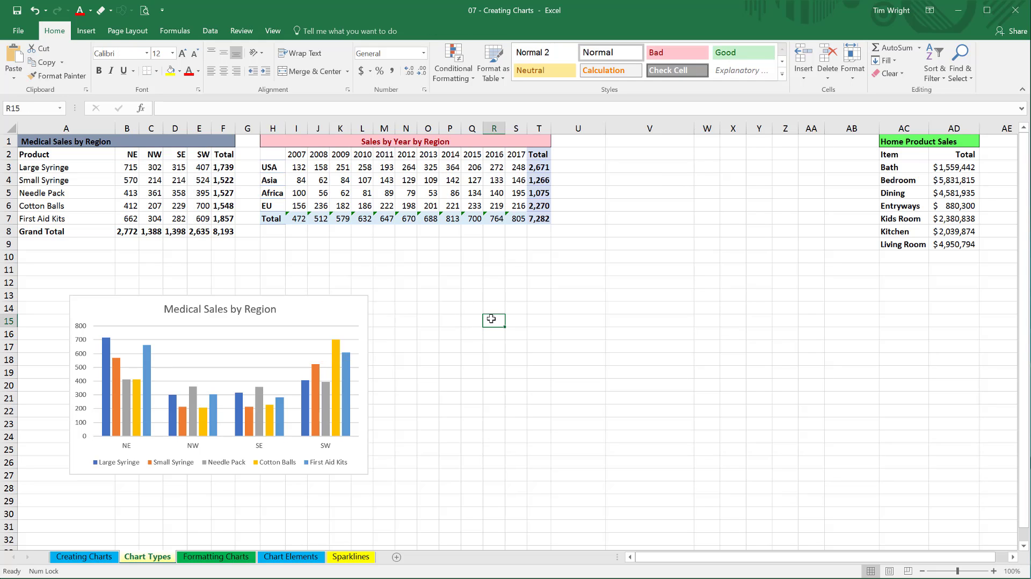
right_click(491, 319)
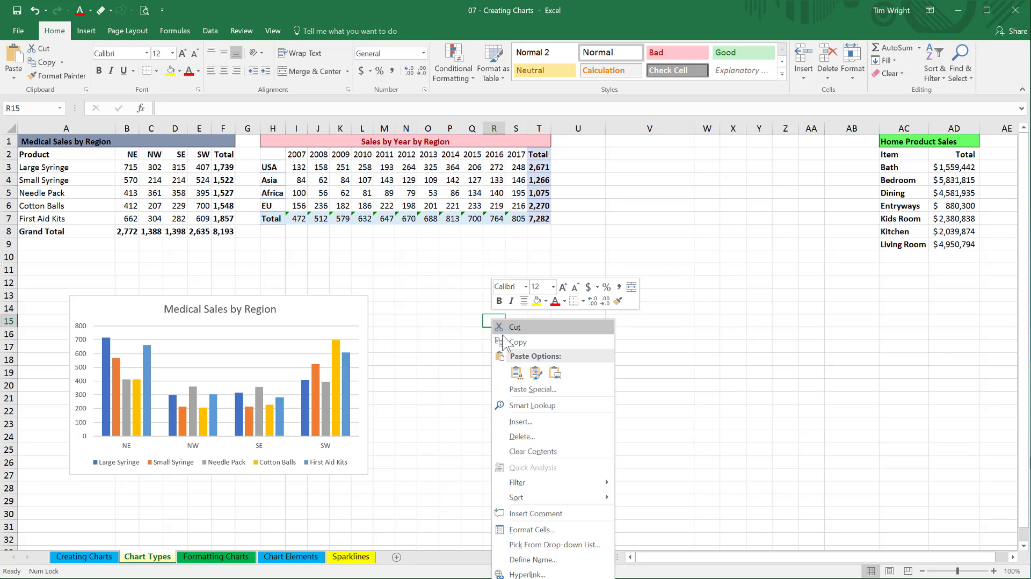
left_click(516, 372)
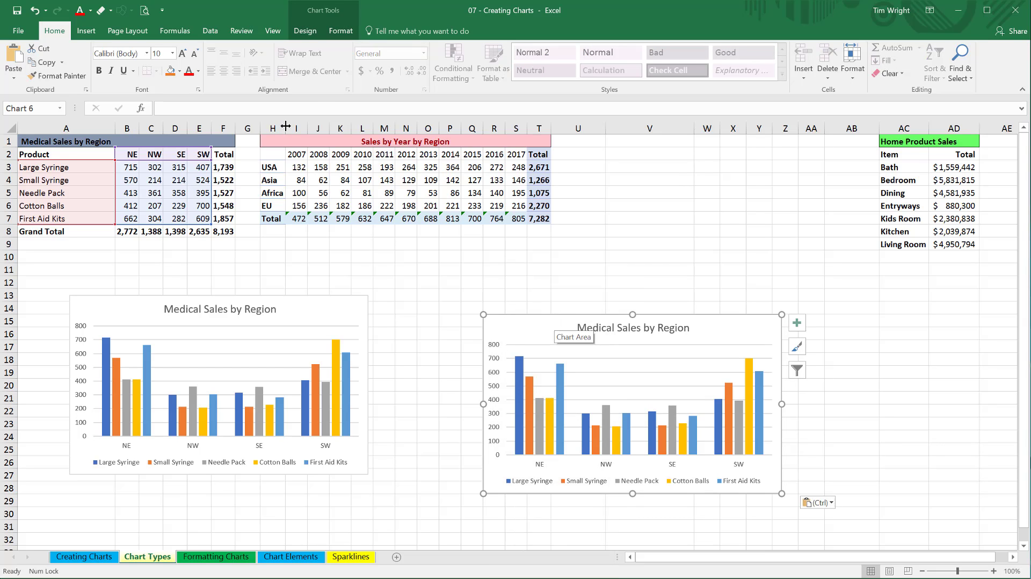
Step: Try the duplicate chart with its rows and columns switched beside the original, and delete the duplicate
left_click(306, 32)
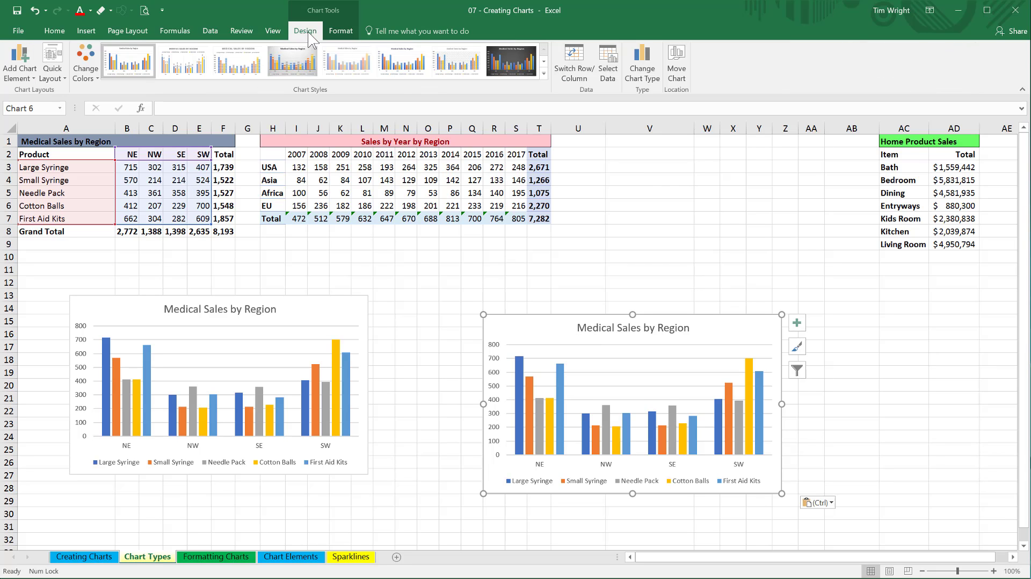
left_click(574, 62)
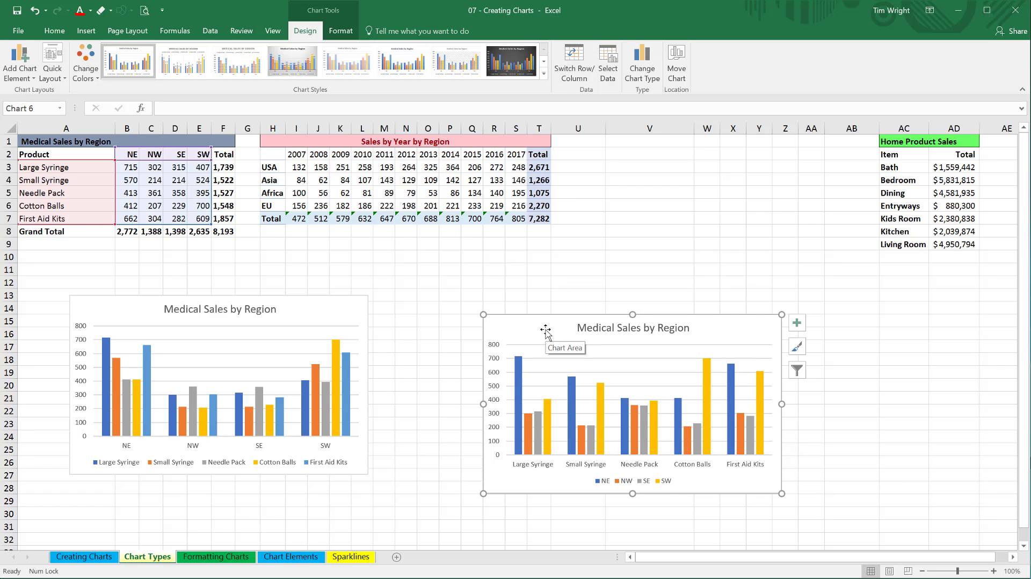
mouse_move(544, 329)
left_mouse_down()
mouse_move(505, 309)
mouse_move(438, 311)
left_mouse_up()
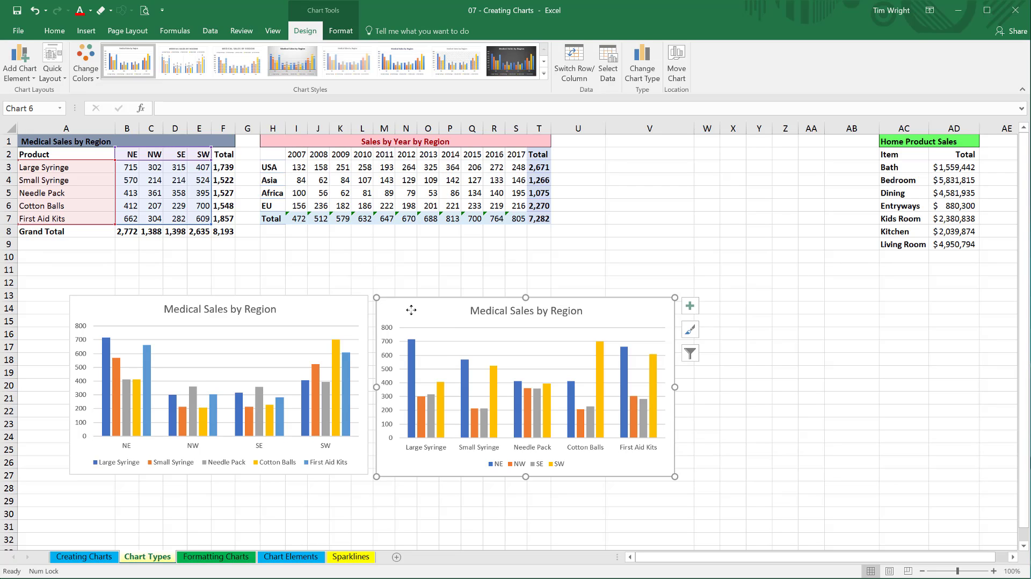
key("Delete")
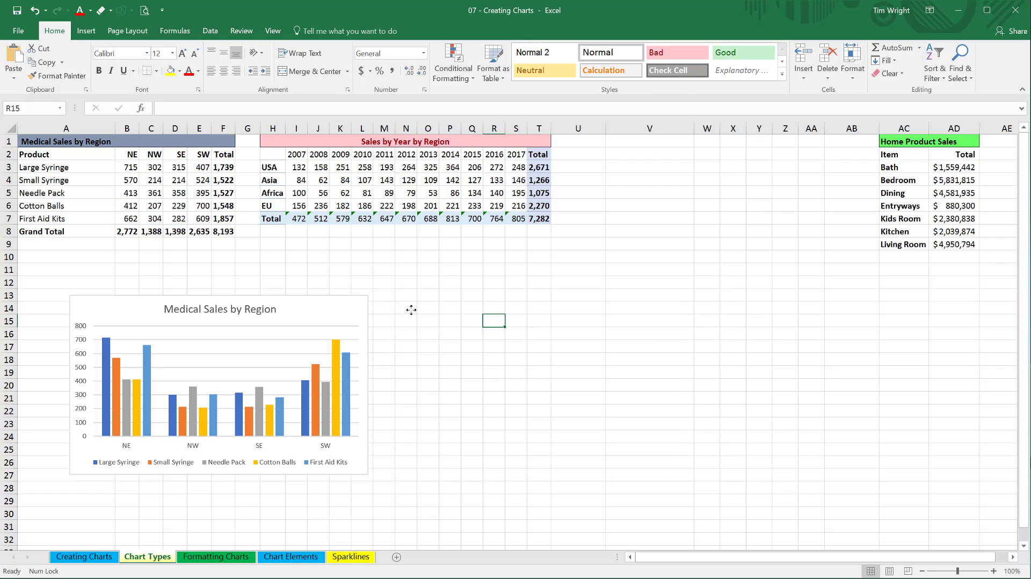
Step: Copy the Medical Sales by Region chart and try pasting it twice while it is still selected, moving it slightly between pastes
left_click(330, 316)
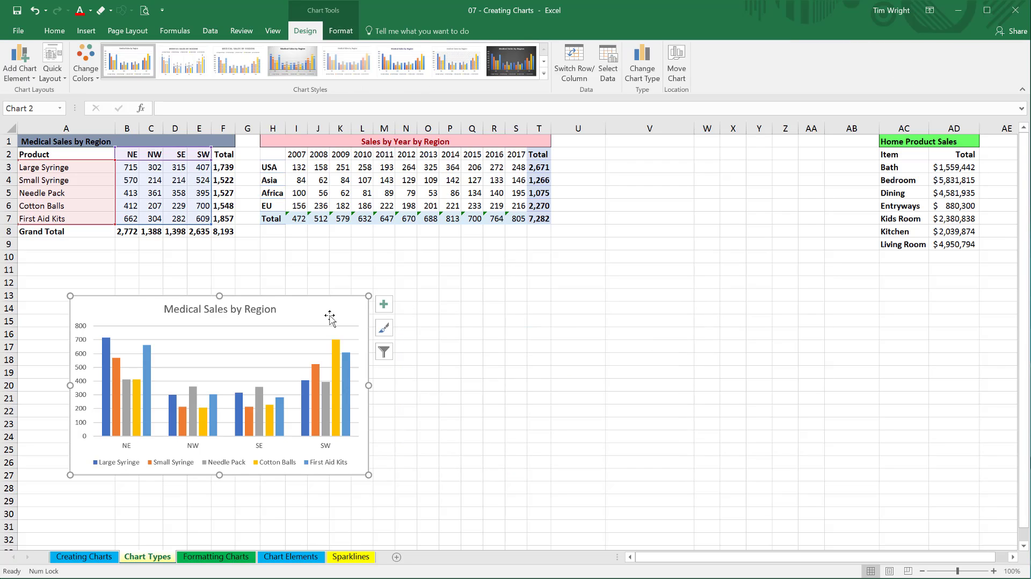
left_click(54, 31)
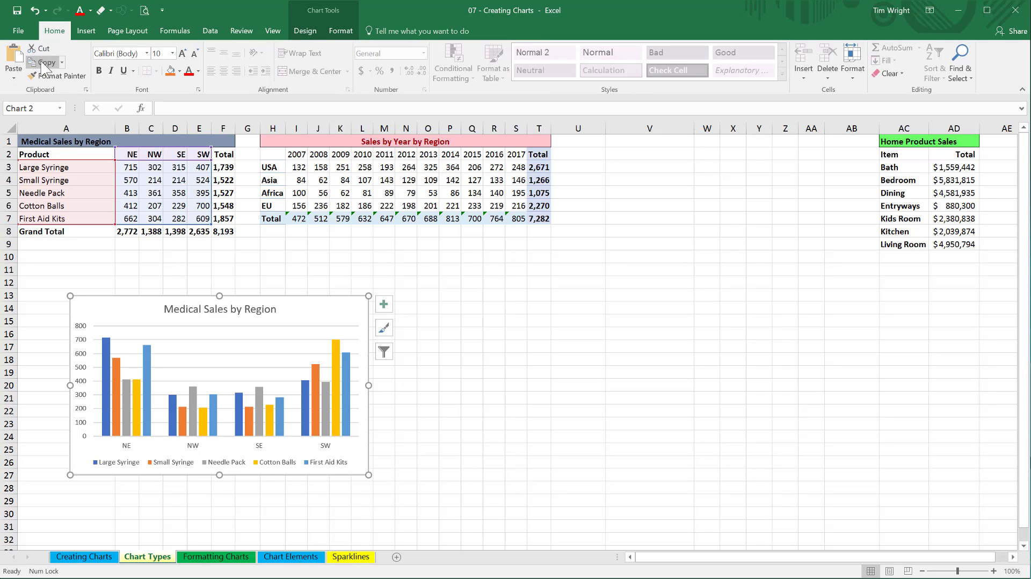
left_click(43, 63)
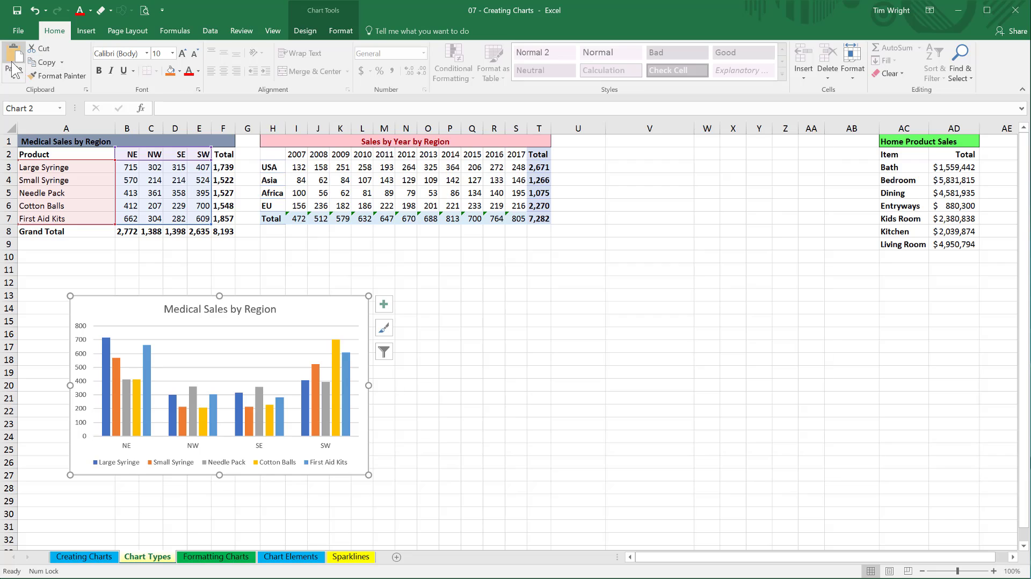
left_click(14, 59)
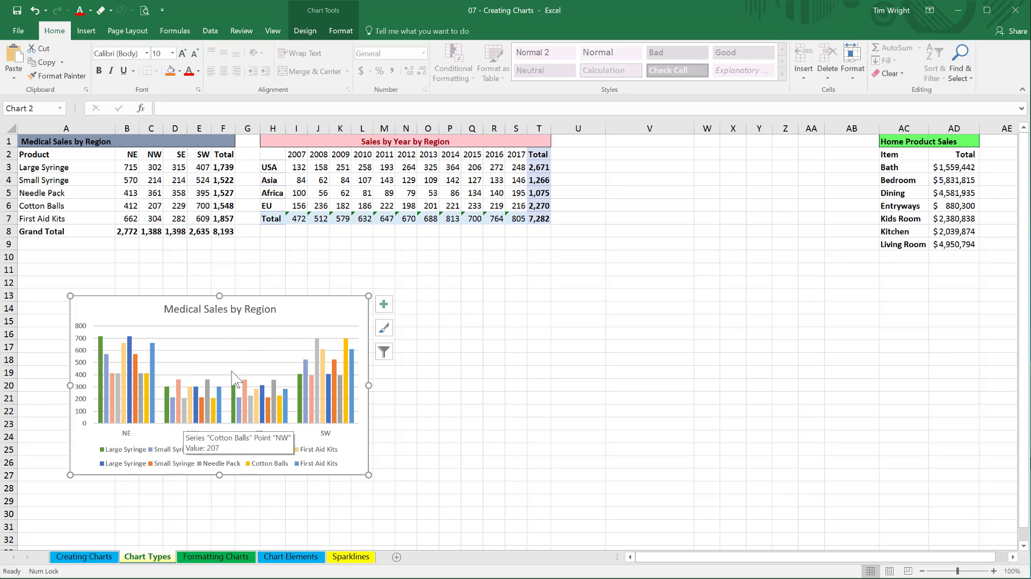
left_click_drag(308, 310, 328, 302)
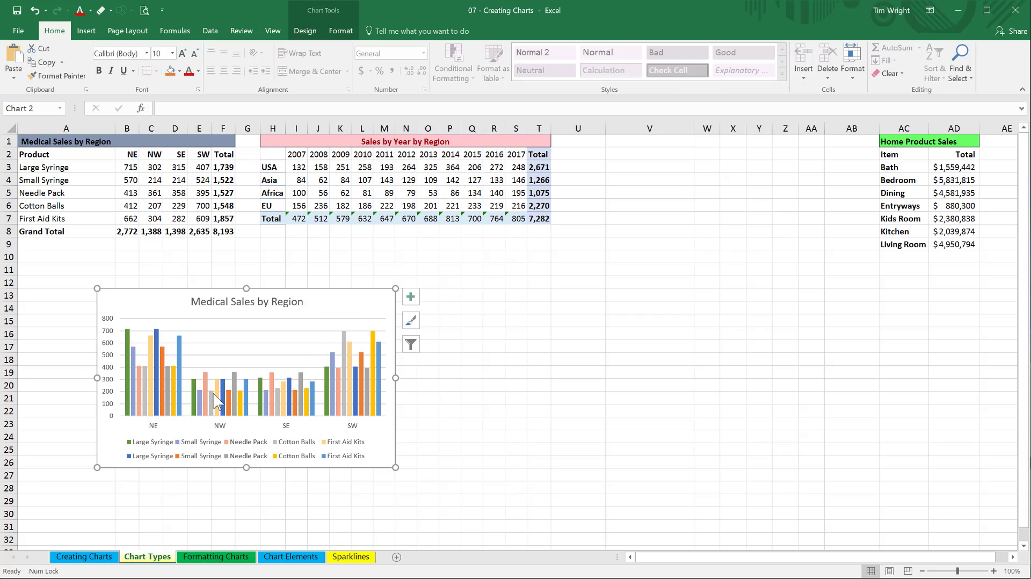
left_click(14, 63)
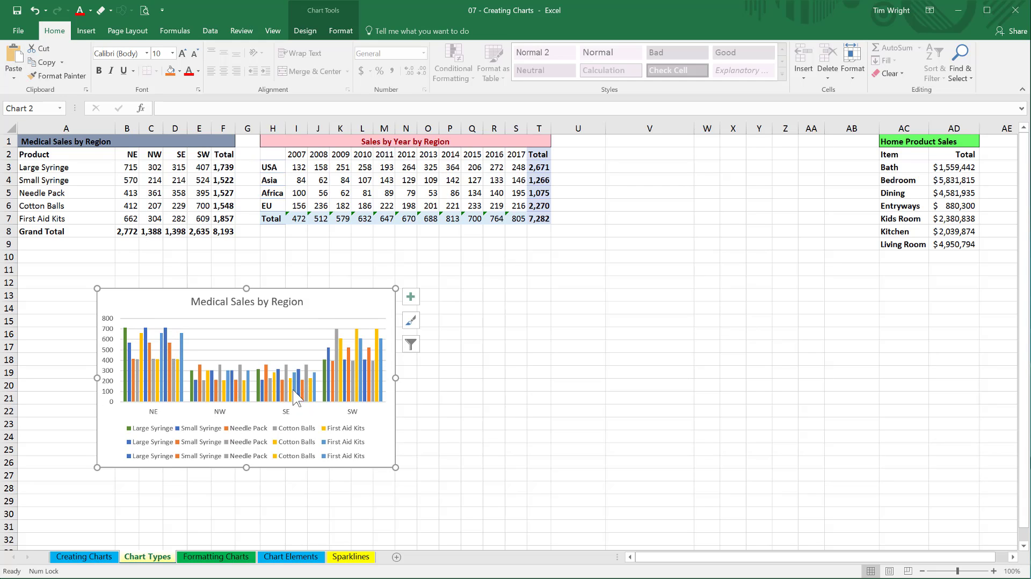
Step: Undo both pastes into the Medical Sales by Region chart and the small move between them
mouse_move(358, 392)
key("ctrl+z")
key("ctrl+z")
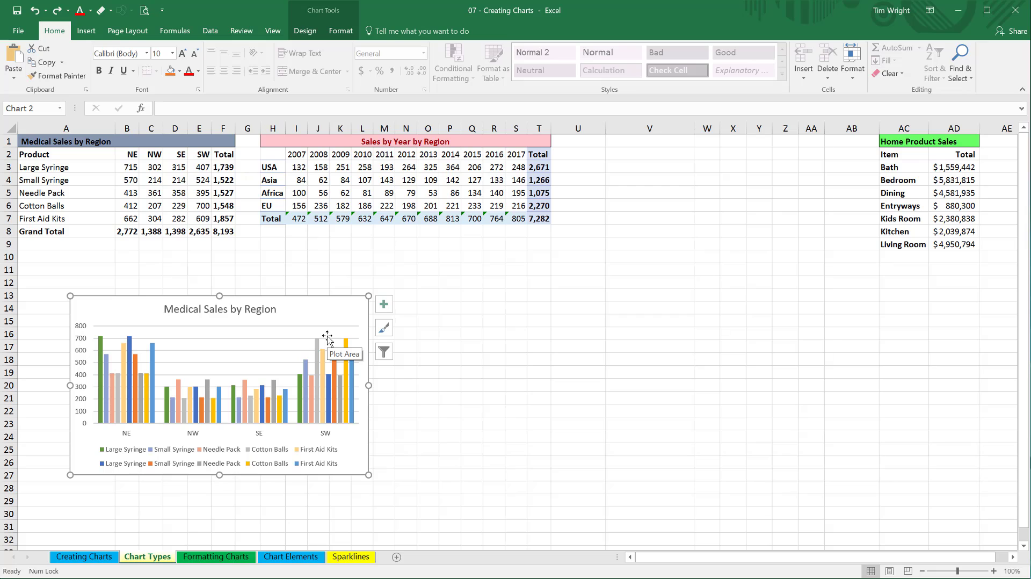
key("ctrl+z")
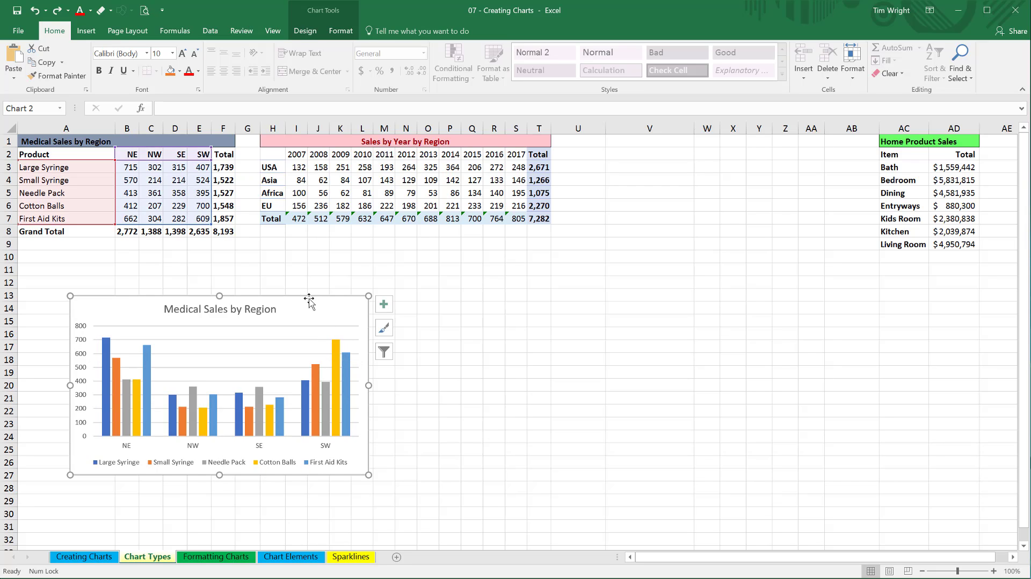
Step: Paste the copied Medical Sales by Region chart at the empty cell R15
left_click(493, 321)
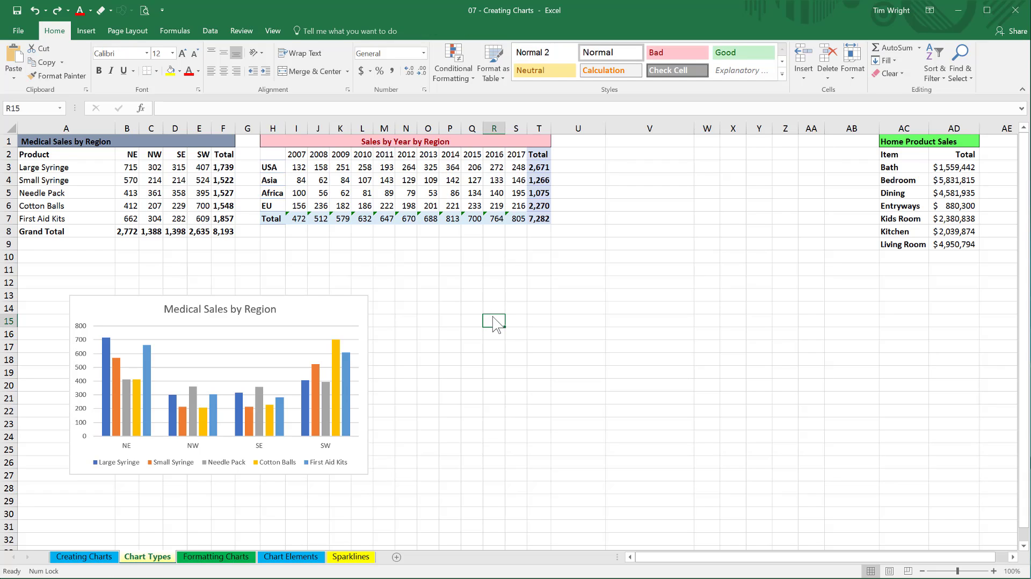
right_click(493, 321)
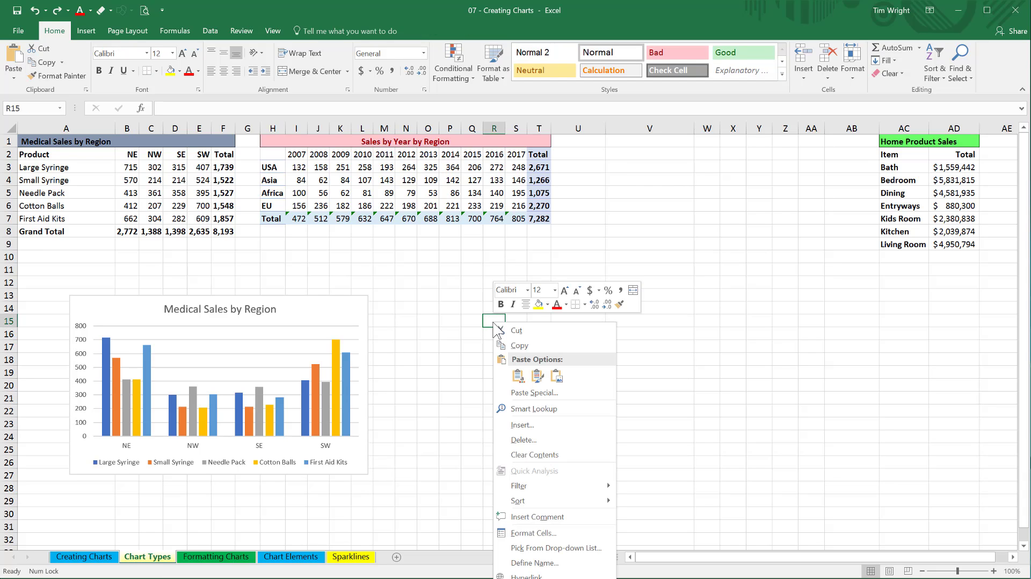
left_click(519, 373)
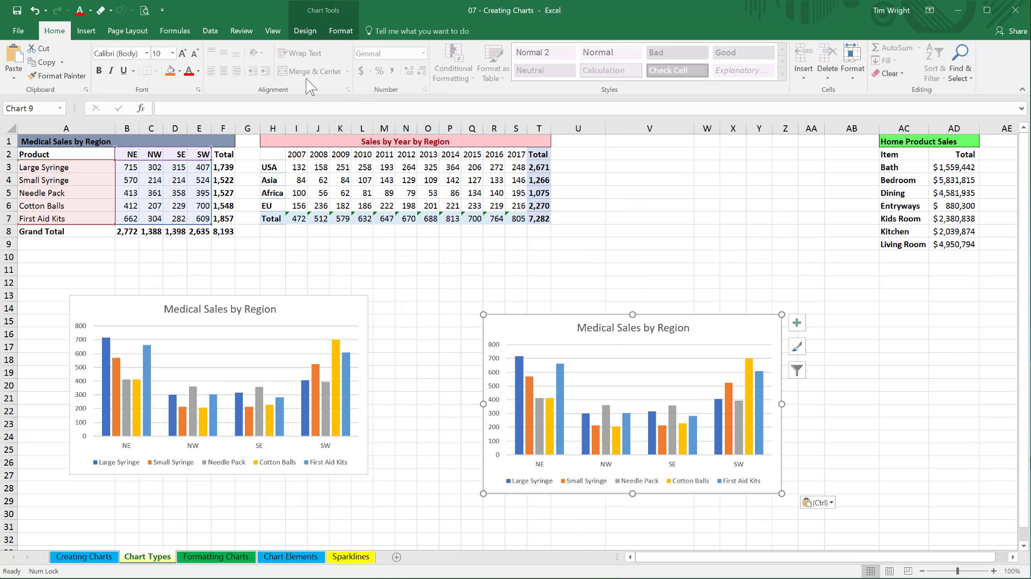
Step: Switch the pasted chart's rows and columns, try it next to the original chart, and delete it
left_click(306, 32)
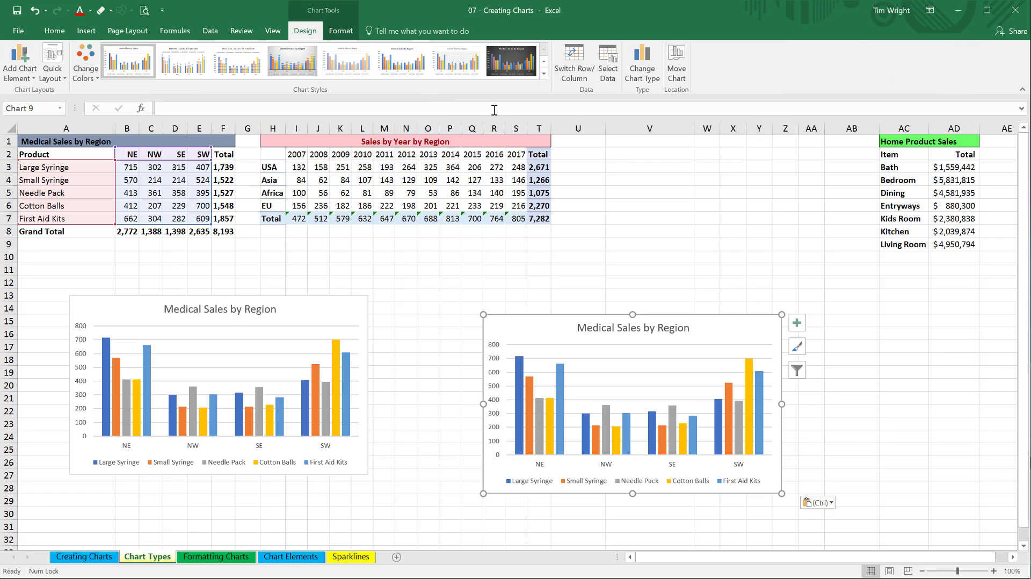
left_click(574, 64)
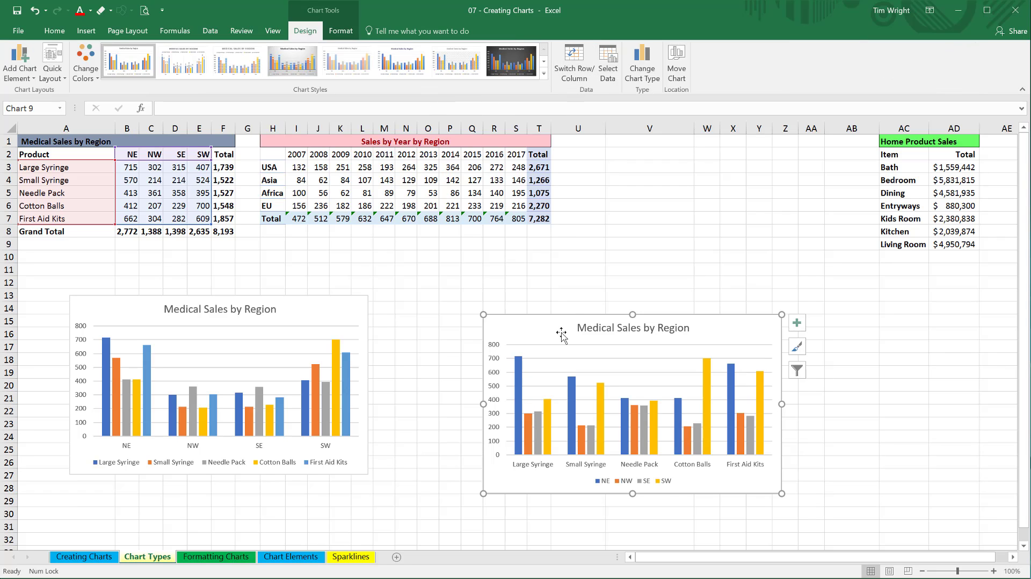
left_click_drag(560, 332, 454, 312)
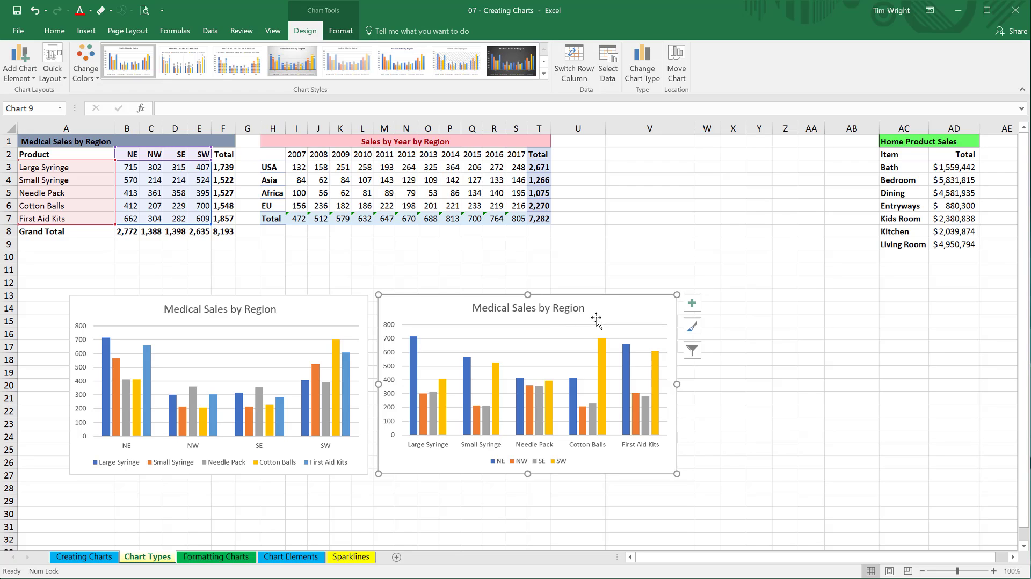
key("Delete")
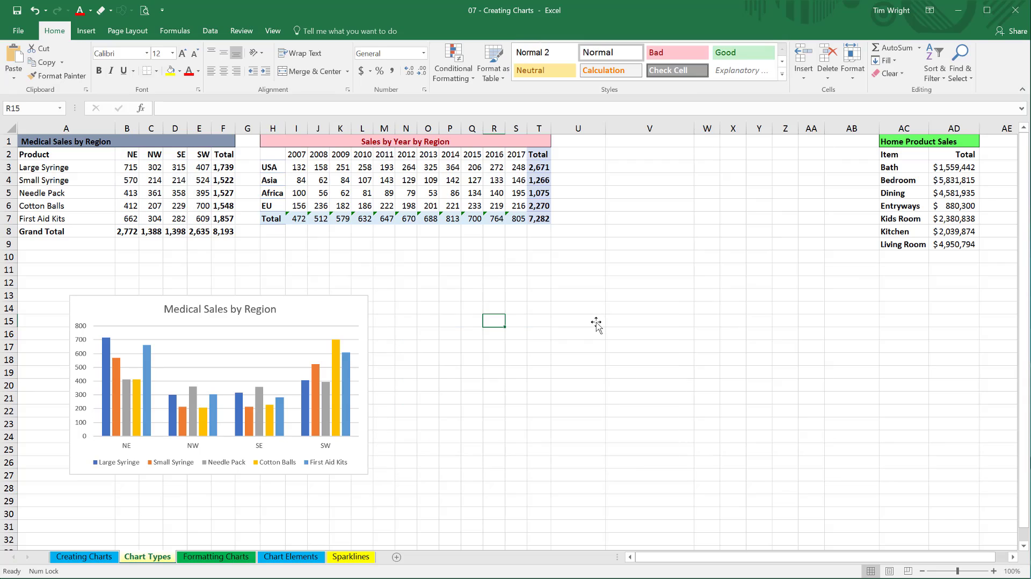
Step: Insert a 2-D Stacked Line chart from the yearly sales in H2:S6 and move it beside the column chart, starting around row 14
left_click(422, 191)
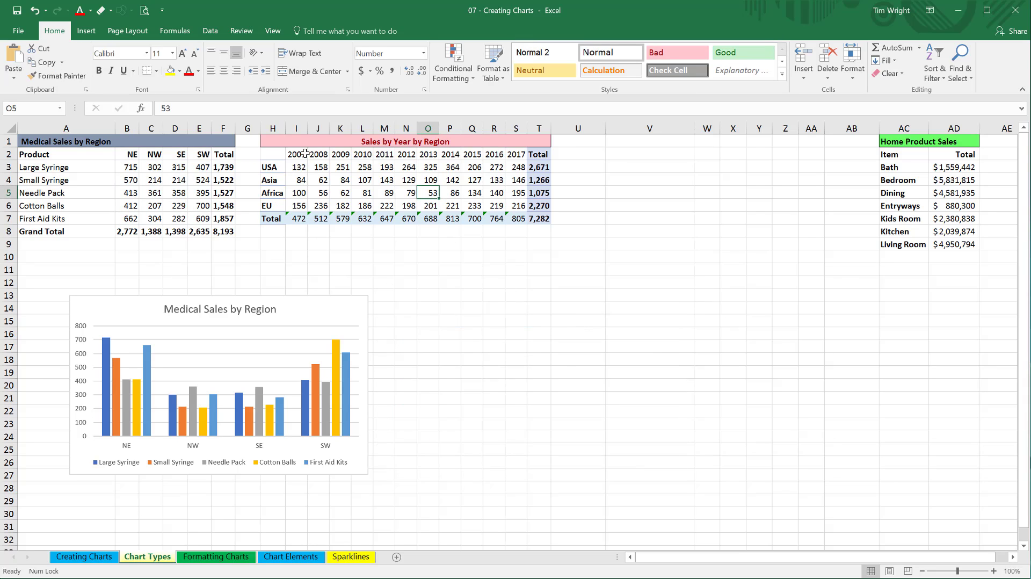
mouse_move(275, 154)
left_mouse_down()
mouse_move(432, 194)
mouse_move(511, 202)
left_mouse_up()
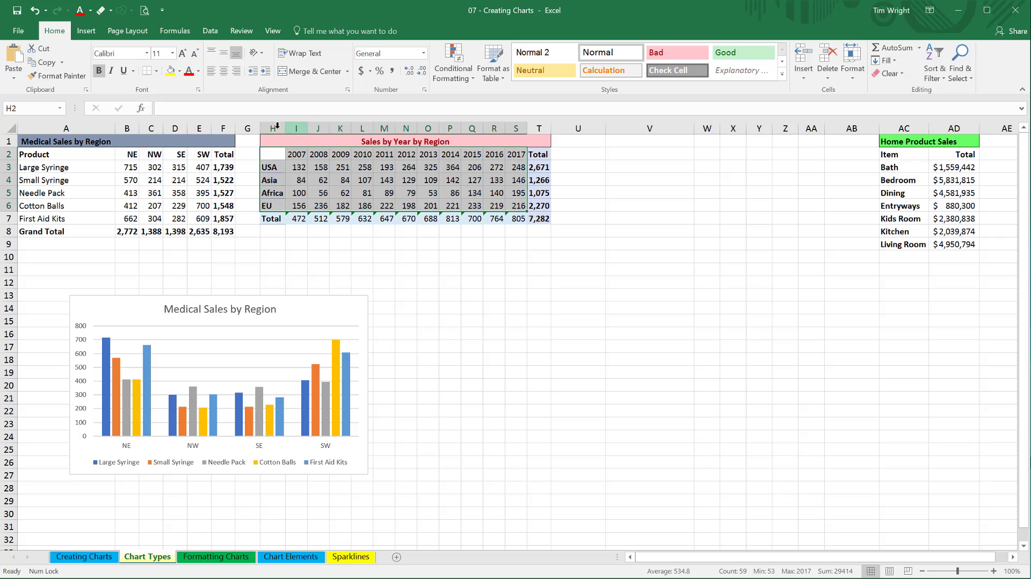
left_click(86, 33)
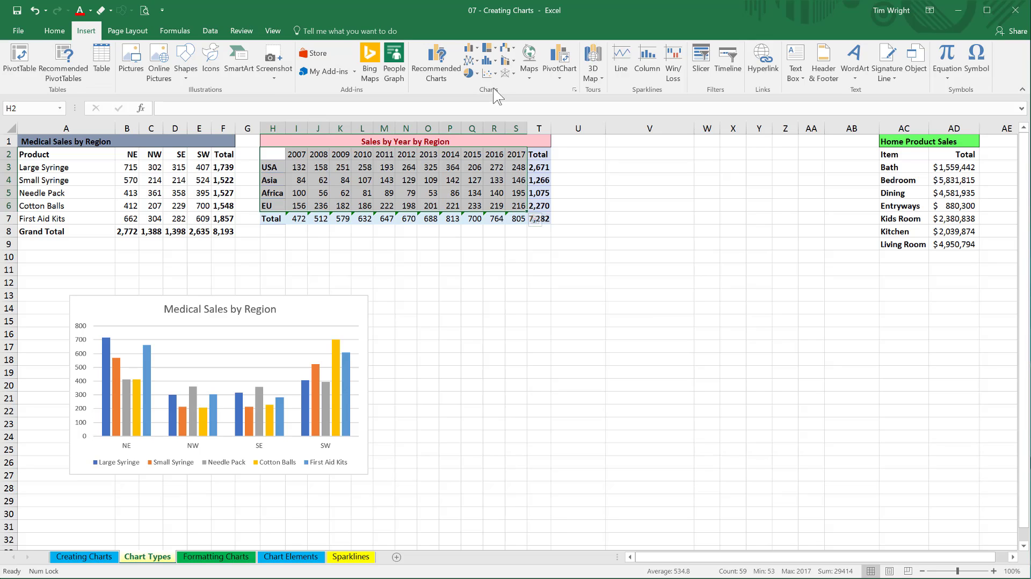
left_click(476, 60)
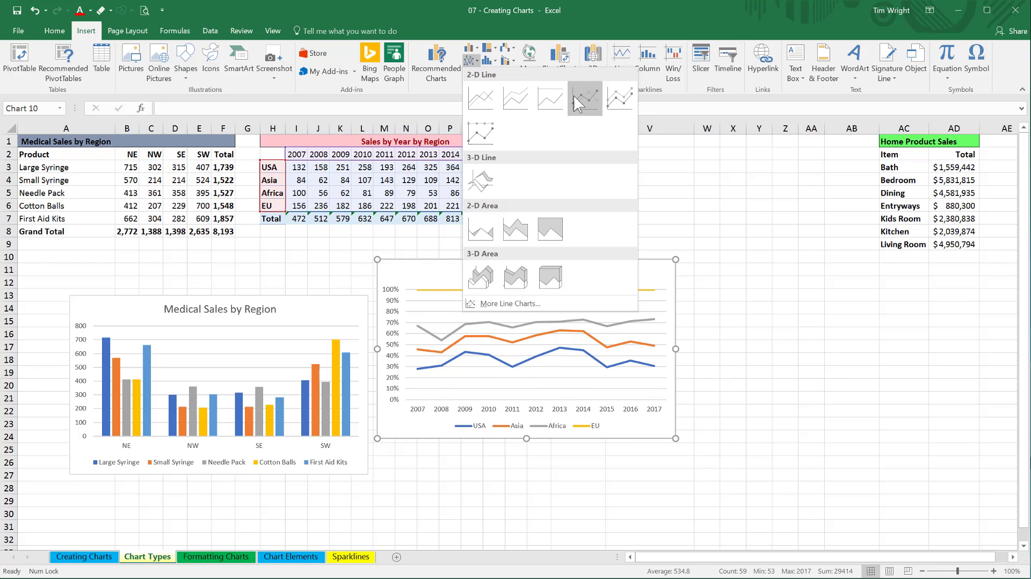
left_click(517, 100)
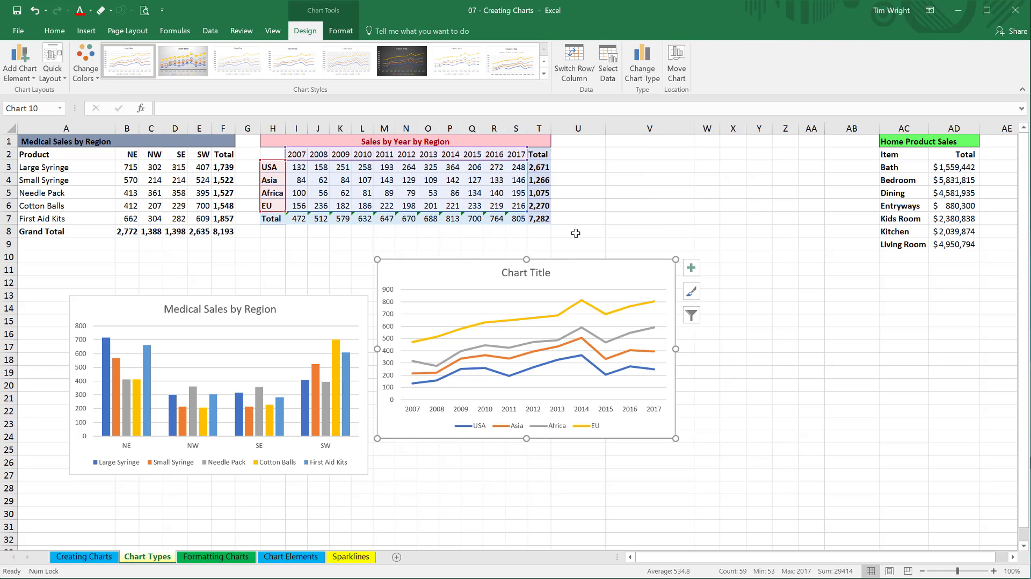
left_click_drag(578, 279, 607, 323)
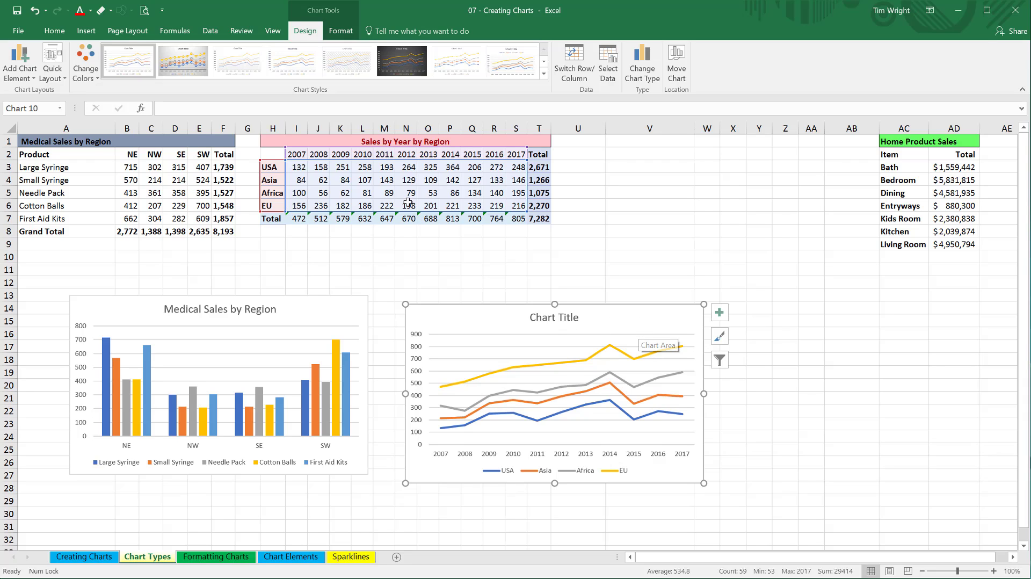
Step: Try changing the yearly sales stacked line chart to a Pie chart
left_click(86, 32)
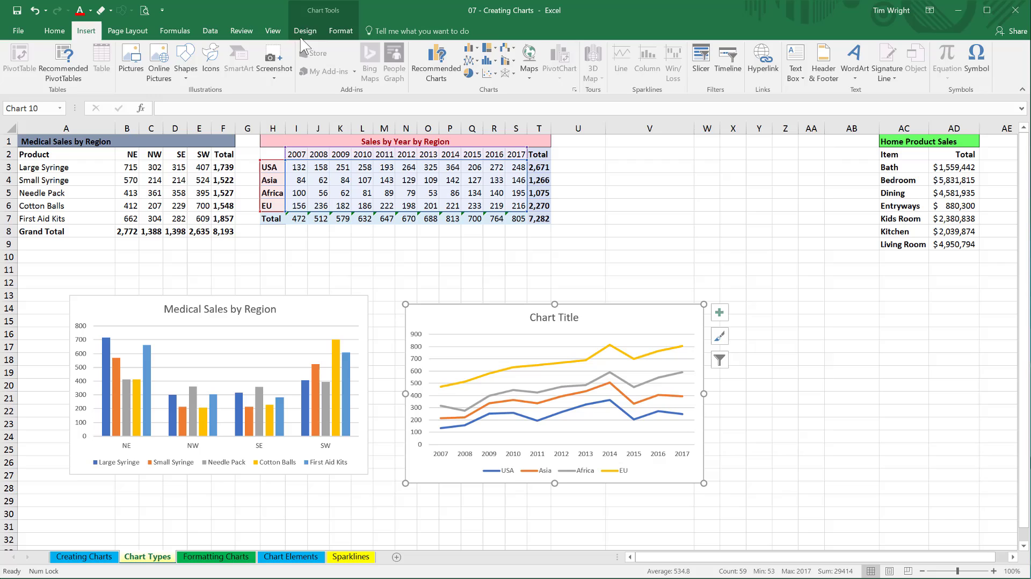
left_click(305, 30)
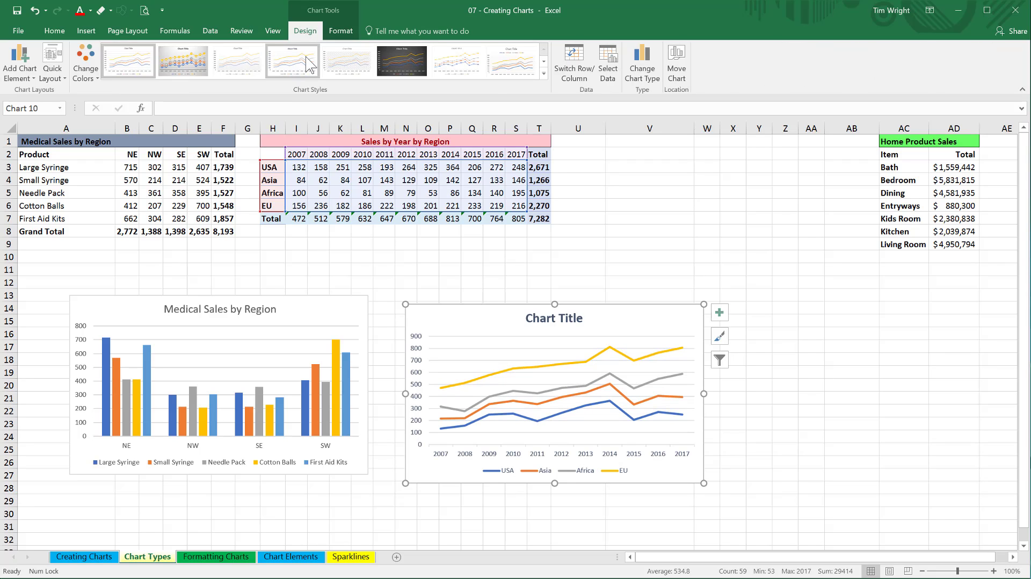
left_click(647, 65)
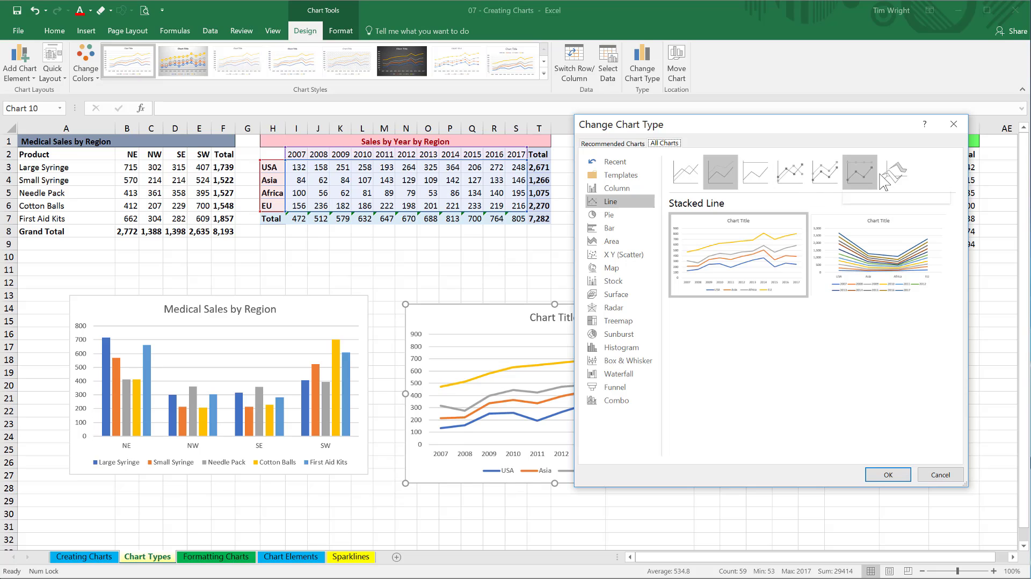
left_click(610, 215)
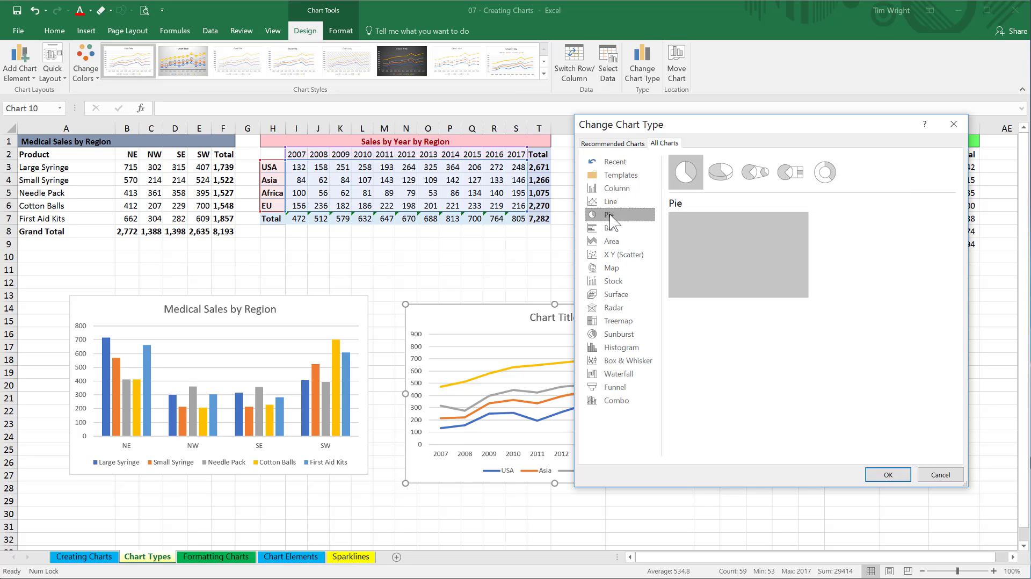
left_click(873, 474)
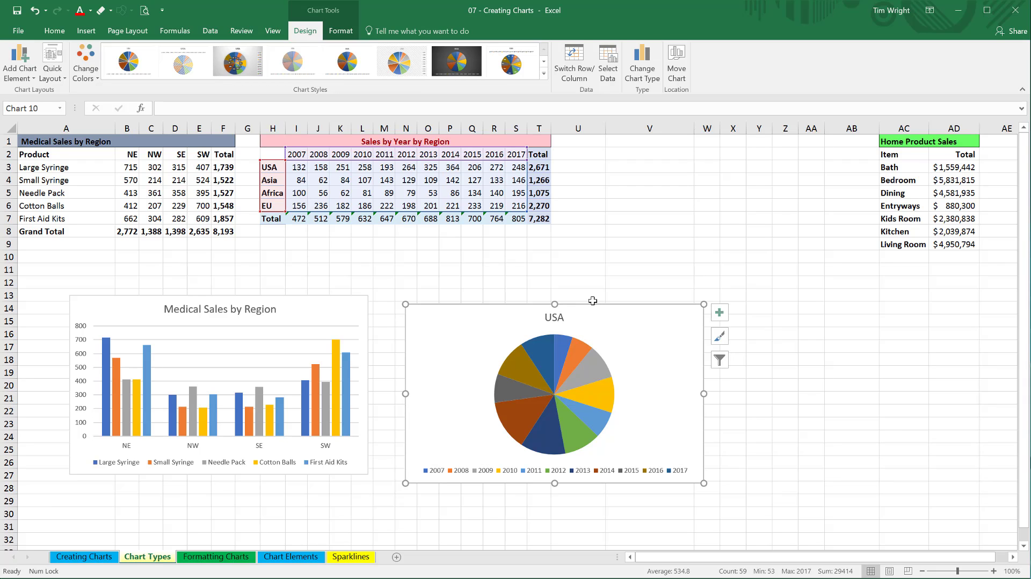
Step: Try changing the USA pie chart to a 3-D Line chart with the years along the horizontal axis
left_click(645, 62)
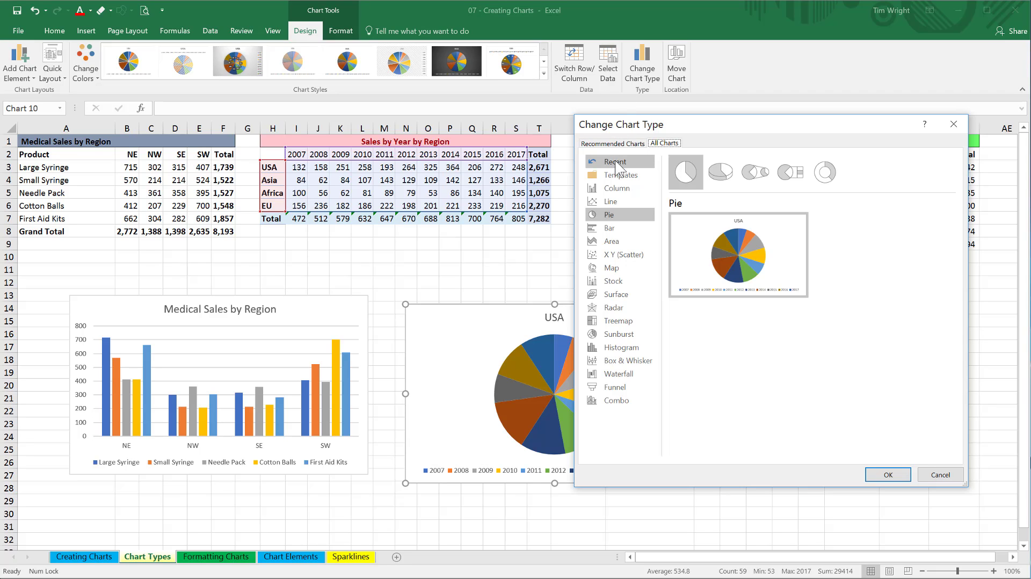
left_click(610, 204)
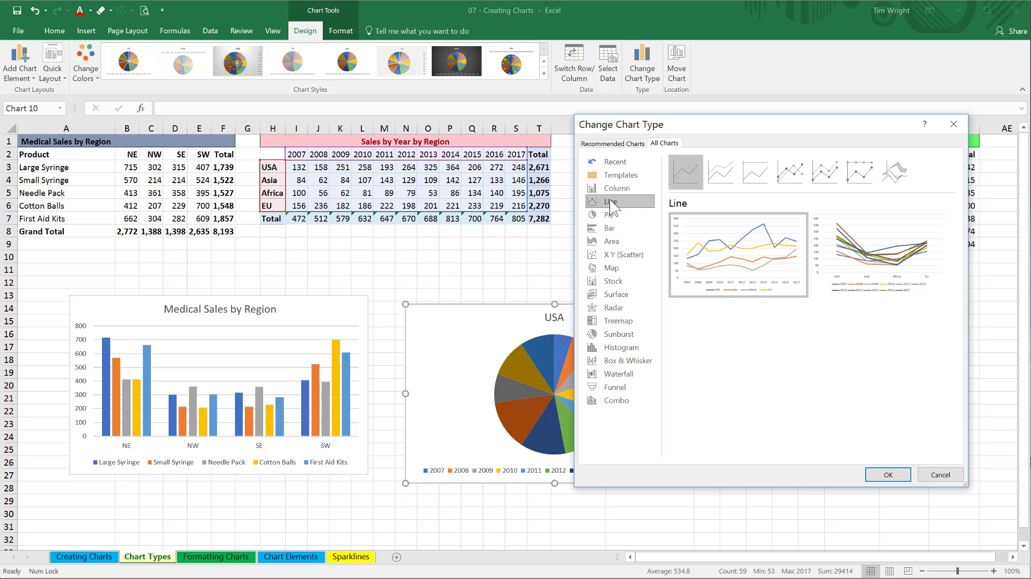
left_click(900, 178)
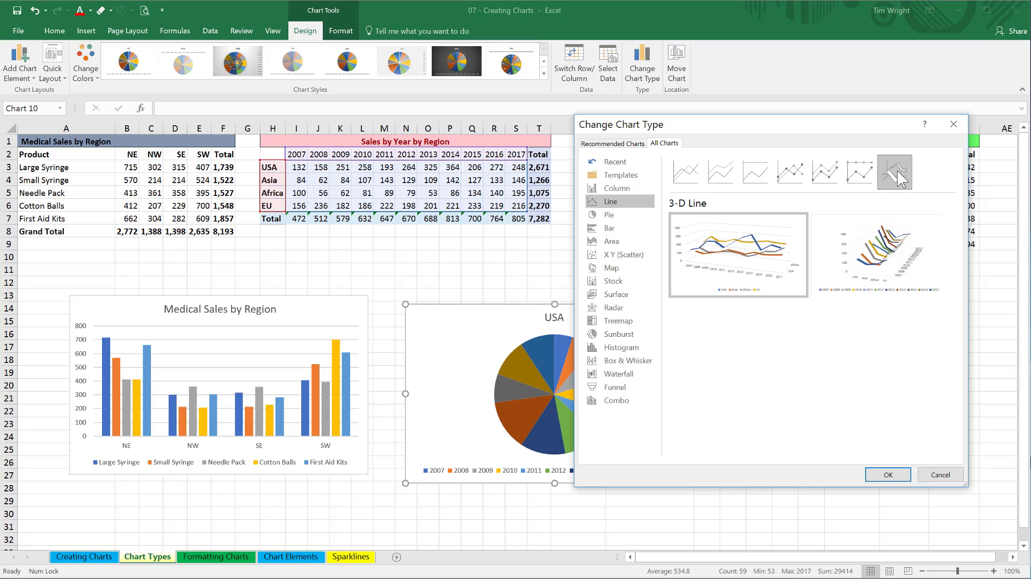
left_click(889, 476)
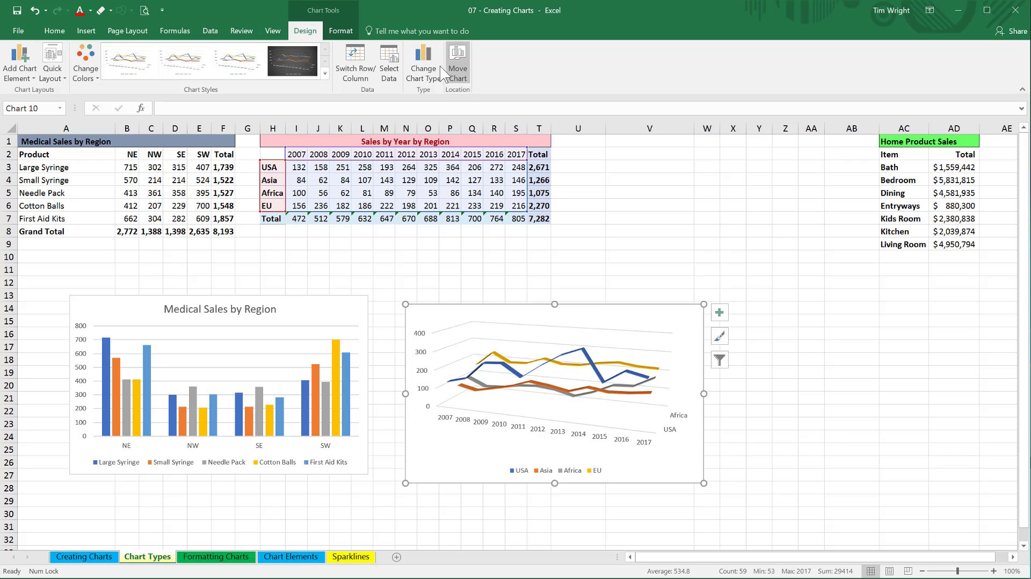
Step: Change the yearly sales chart to the plain 2-D Line type with years along the horizontal axis
left_click(425, 65)
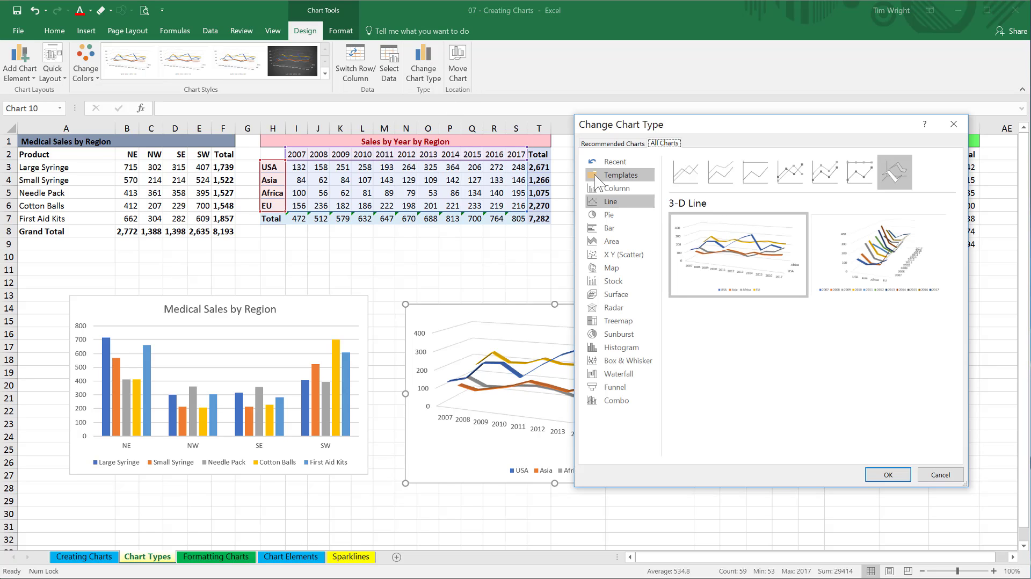
left_click(698, 175)
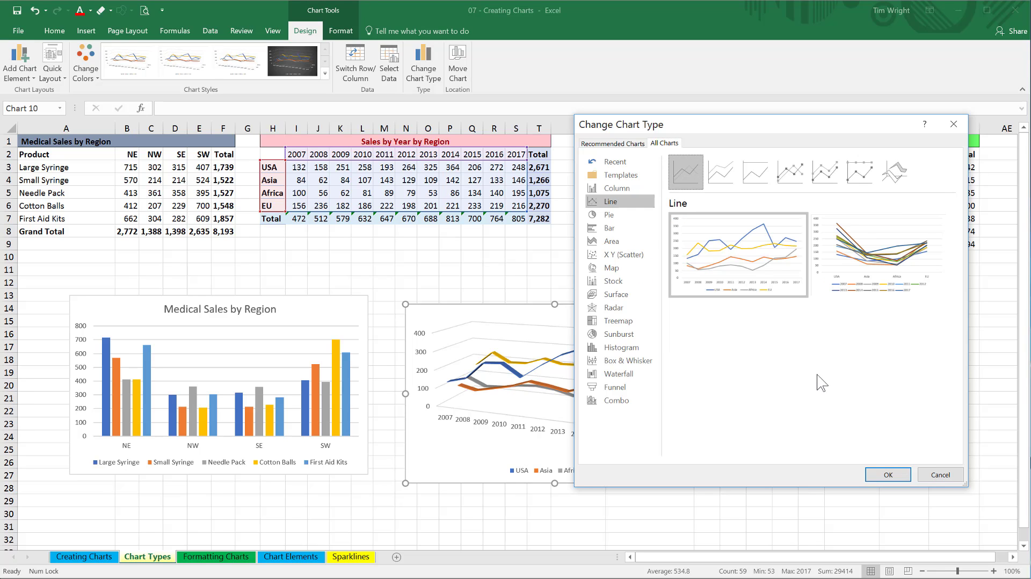
left_click(886, 476)
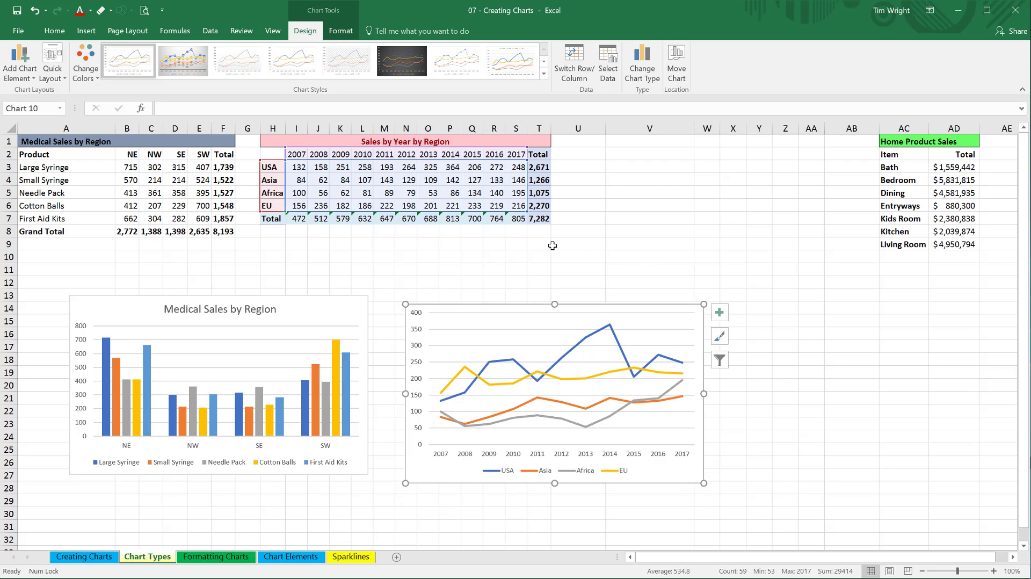
left_click(87, 32)
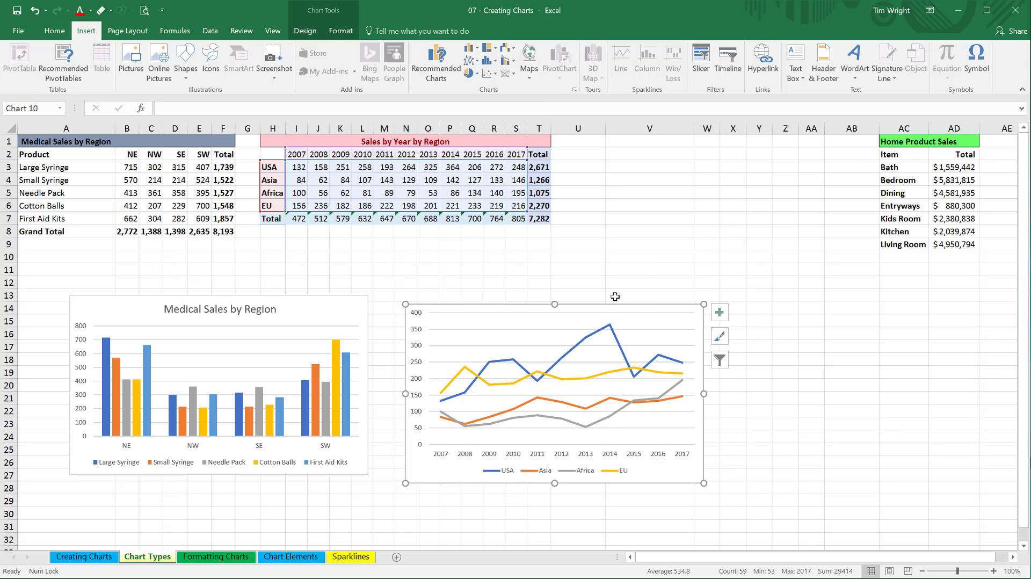
left_click(309, 30)
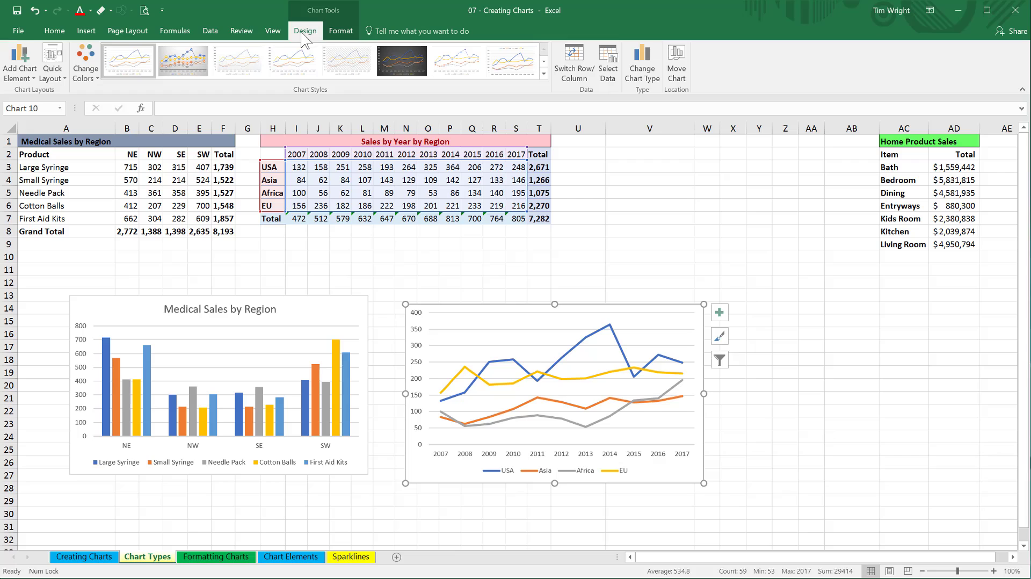